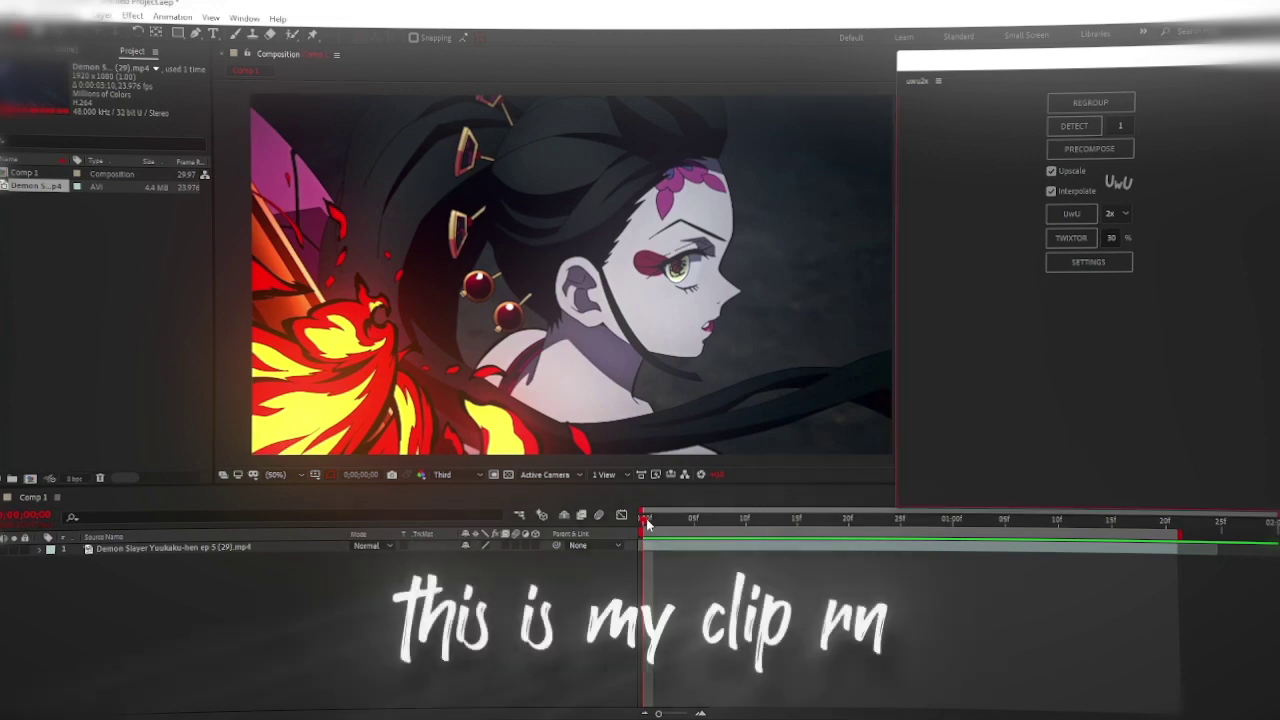
Preview the clip from its start and step forward a frame
key(space)
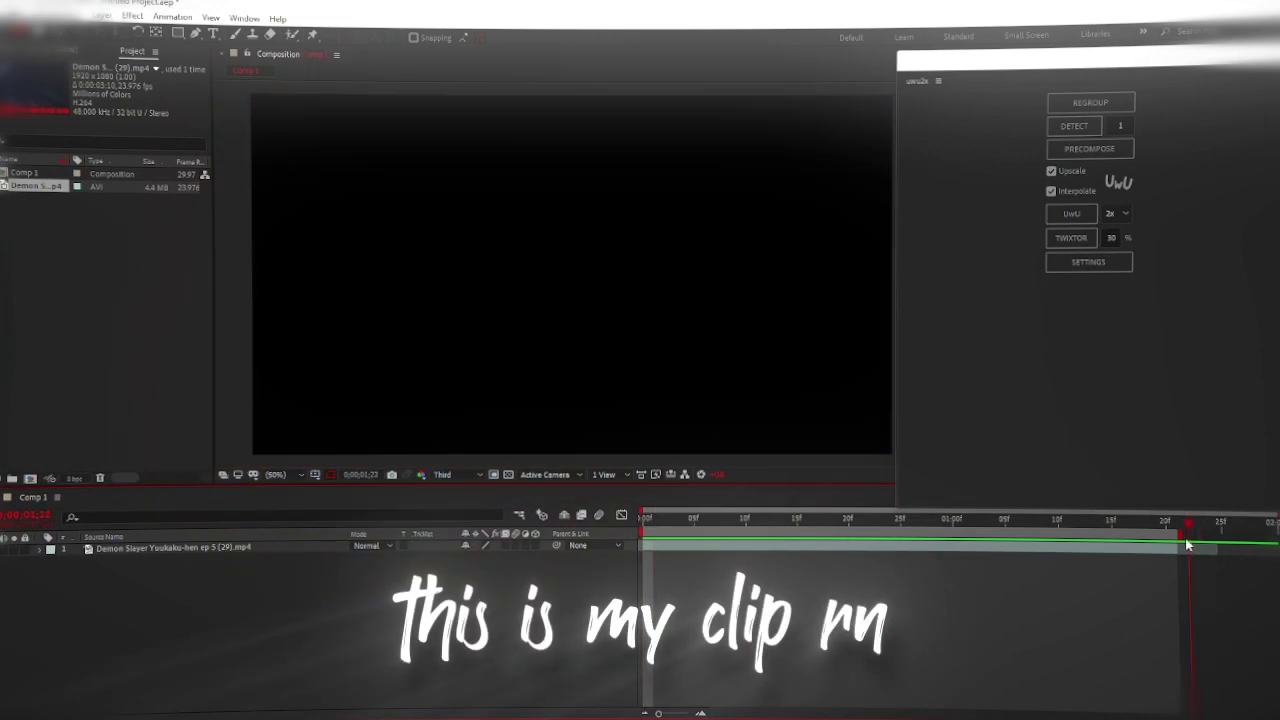
click(660, 524)
drag(660, 524, 663, 525)
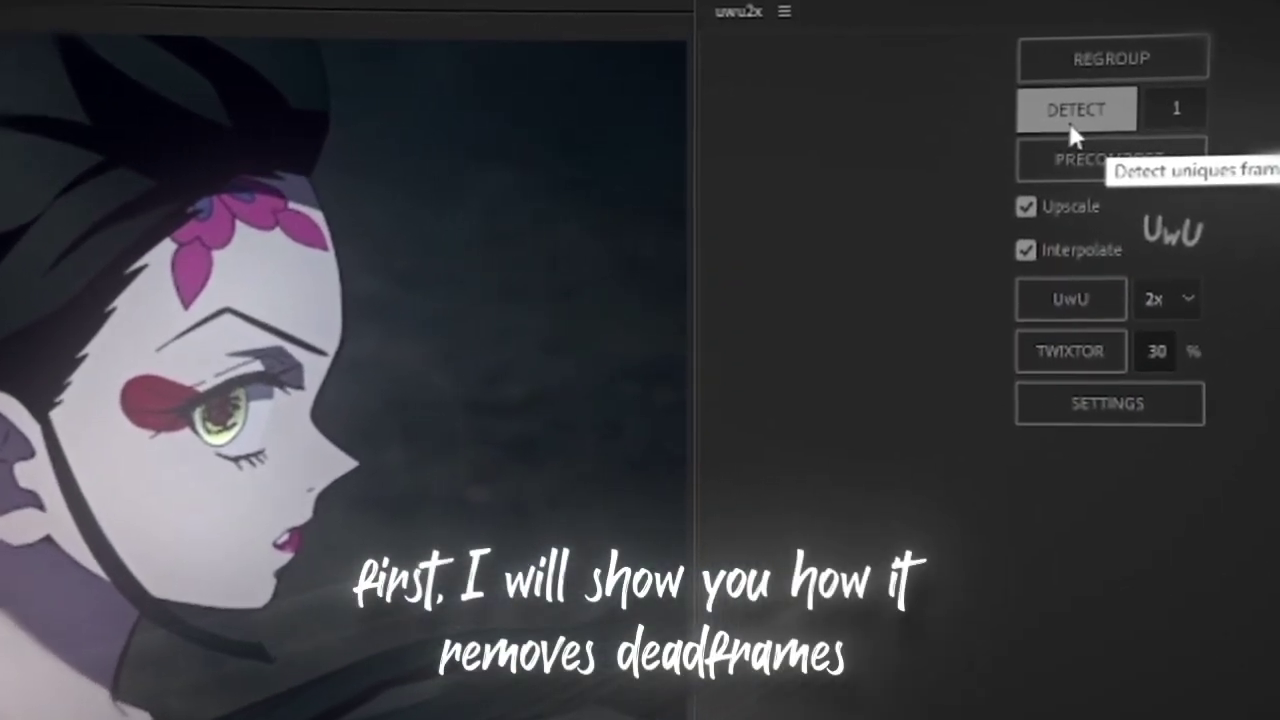
Run uwu2x DETECT on the clip, then scrub and play back to check the regrouped Time Remap keyframes
click(1070, 126)
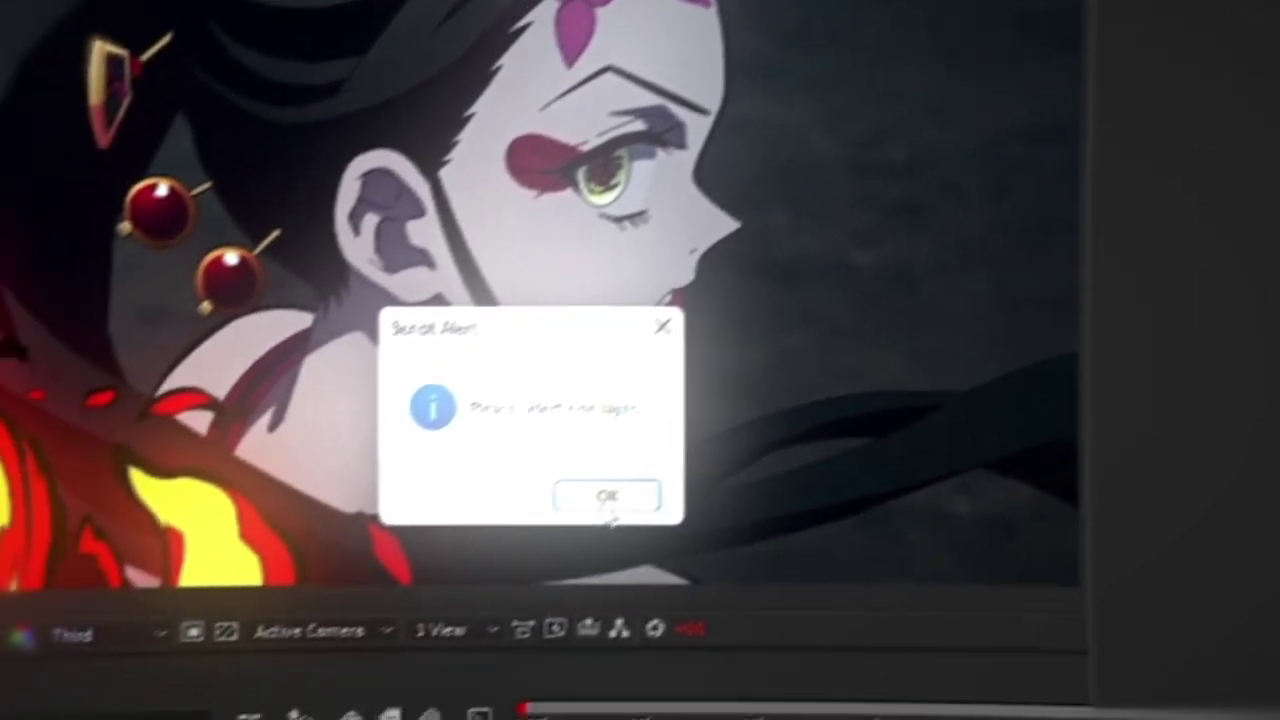
click(606, 494)
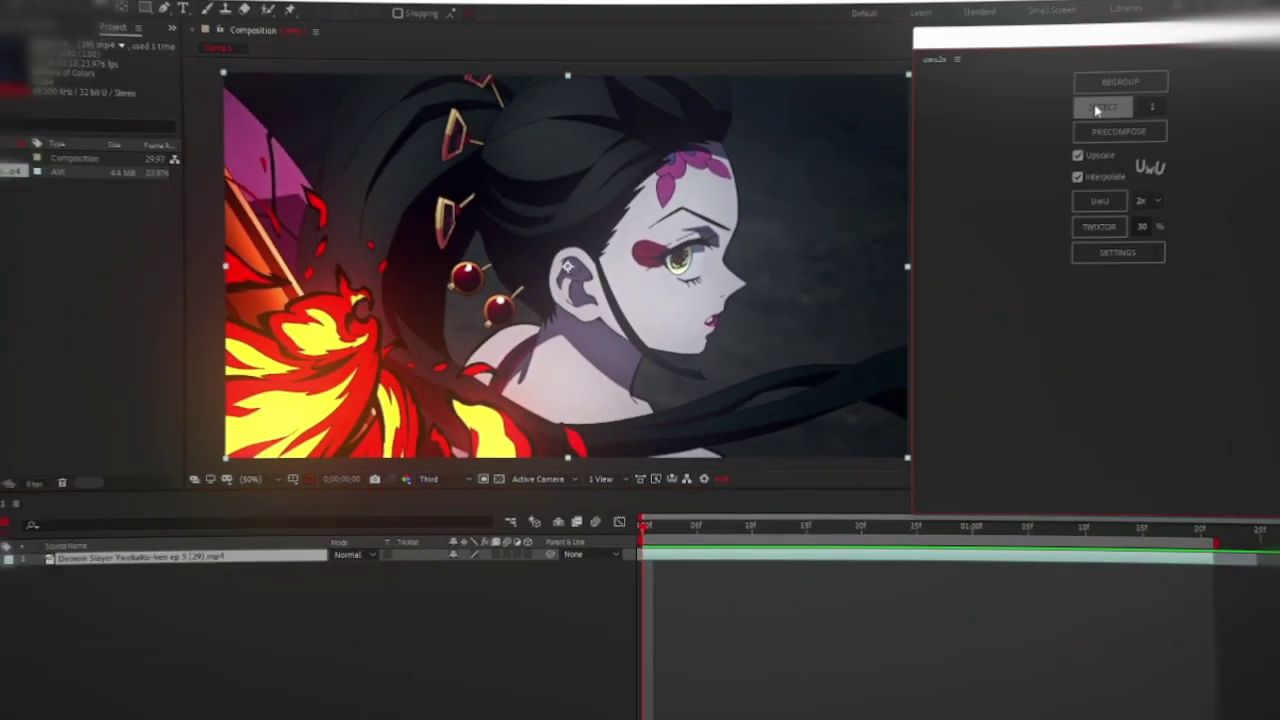
click(1097, 110)
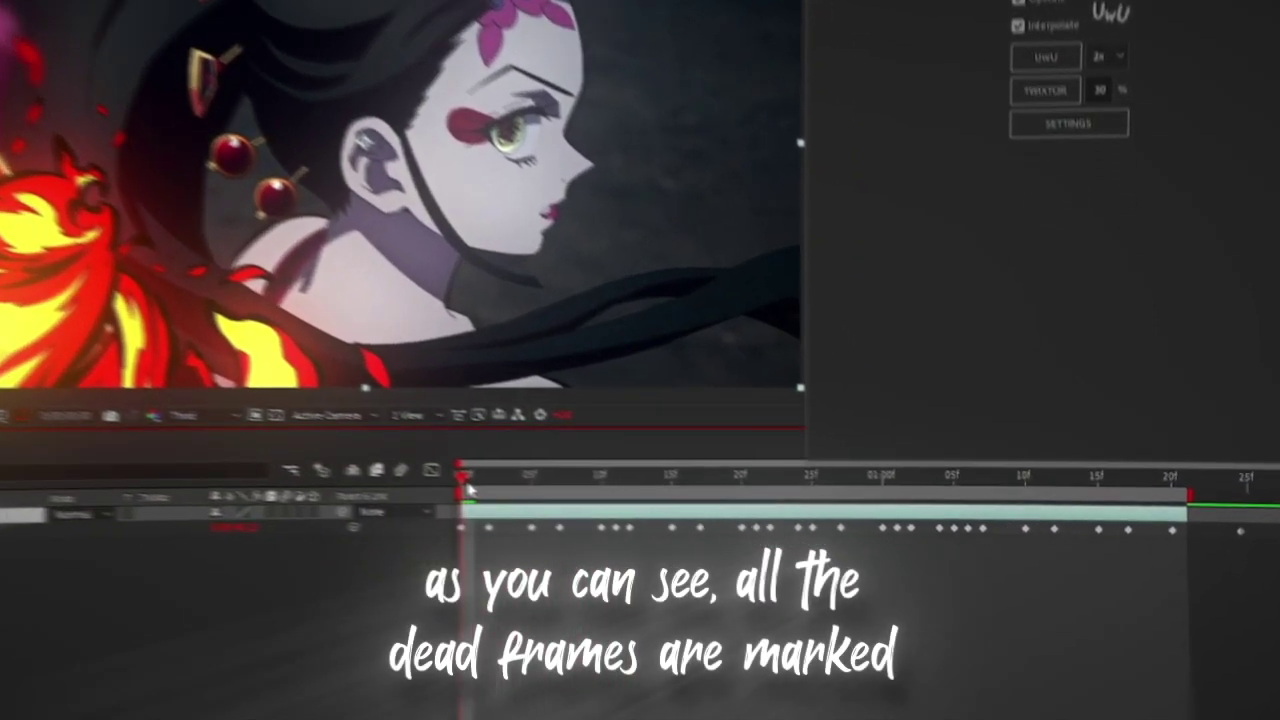
drag(467, 490, 1183, 475)
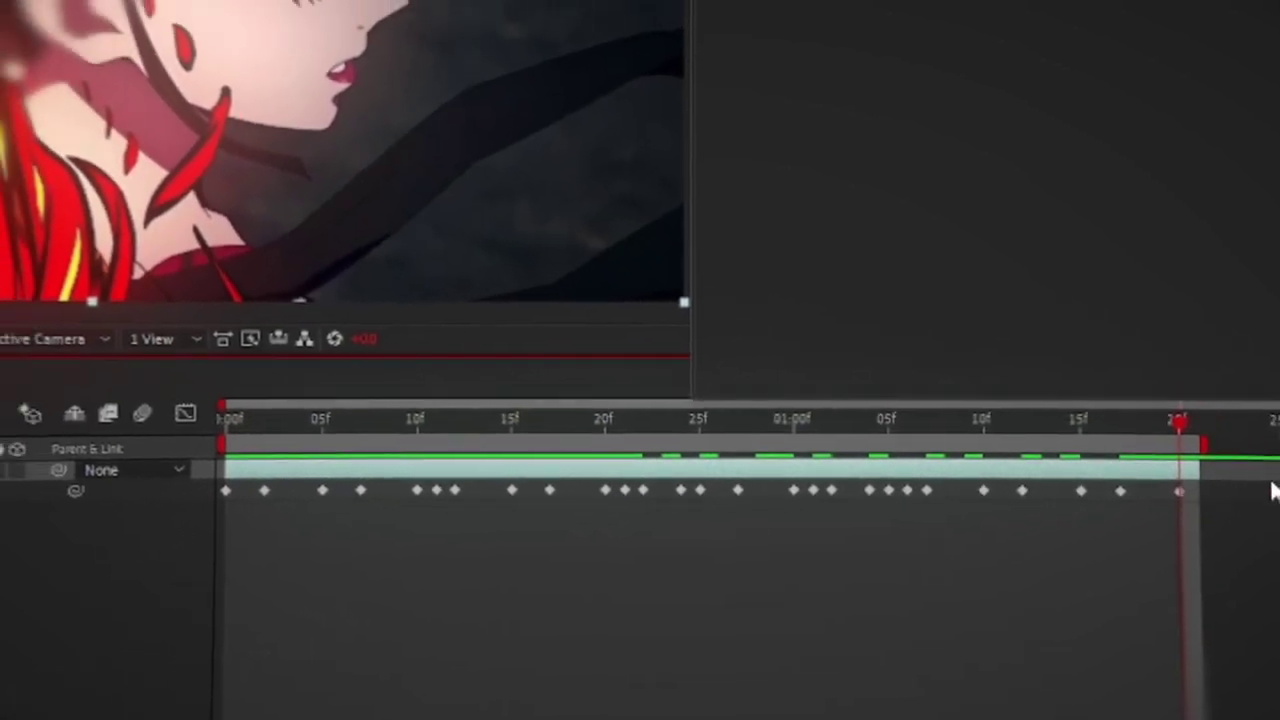
key(space)
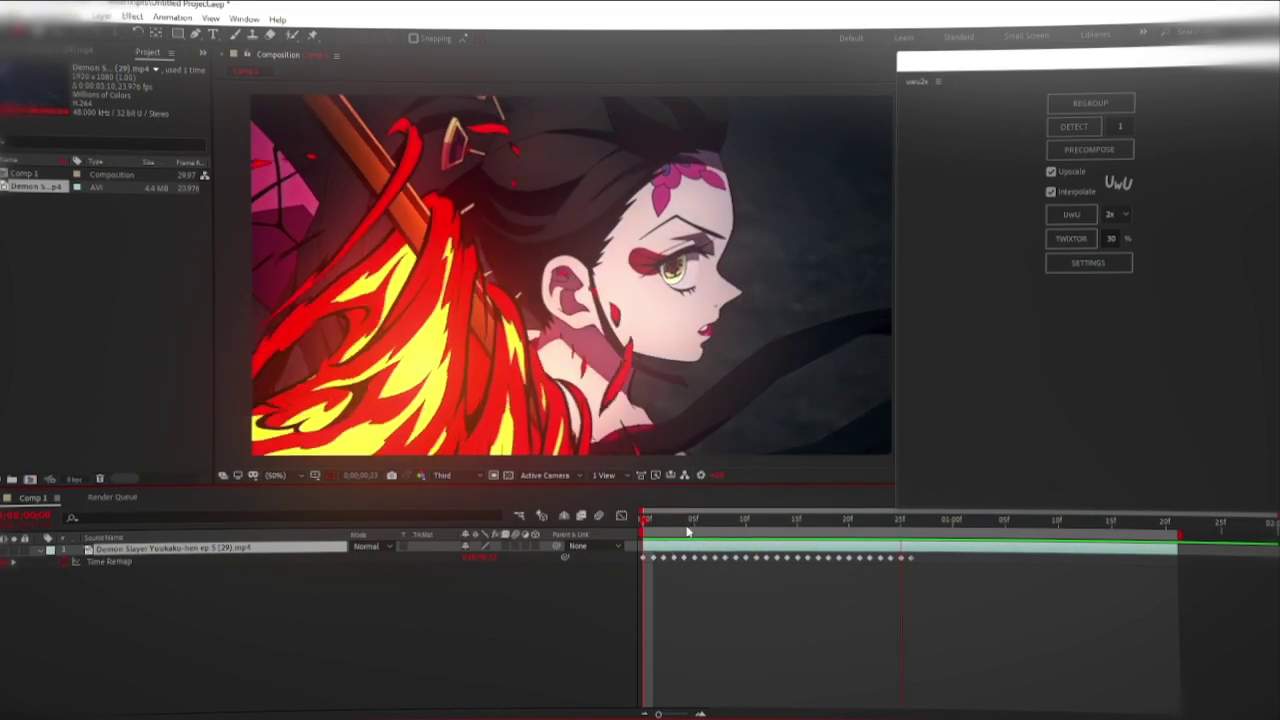
click(695, 522)
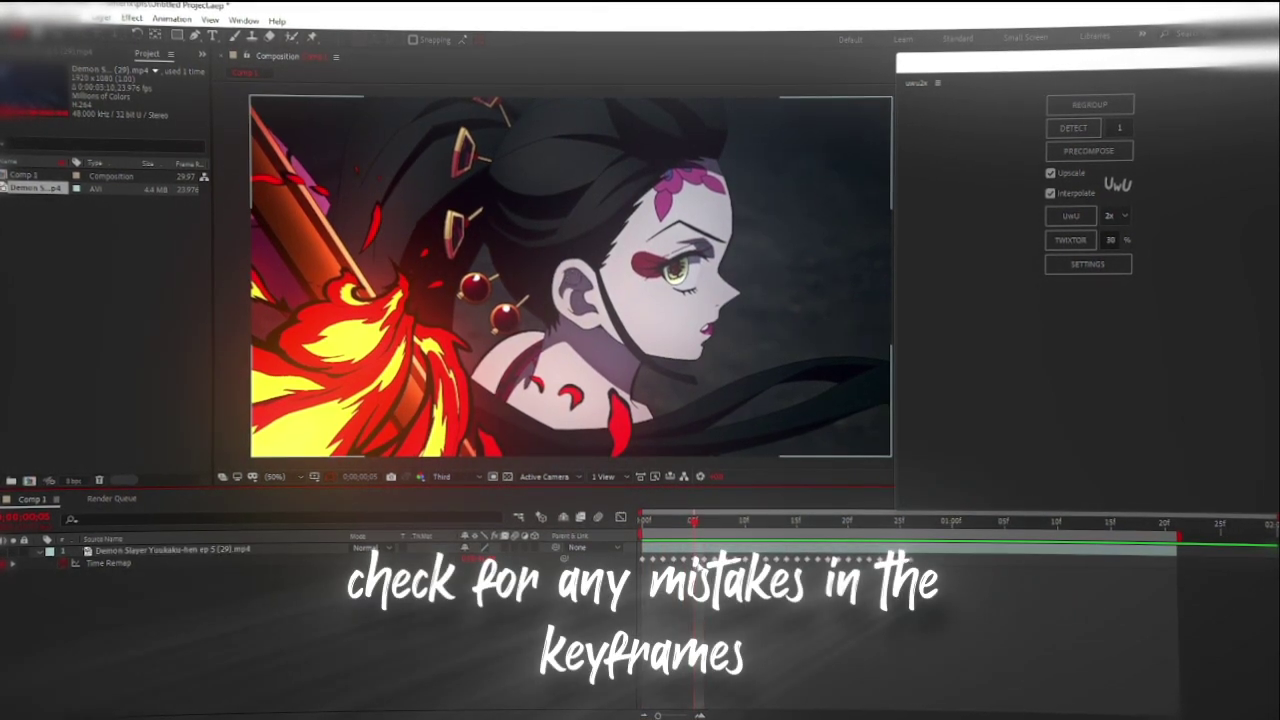
double_click(696, 556)
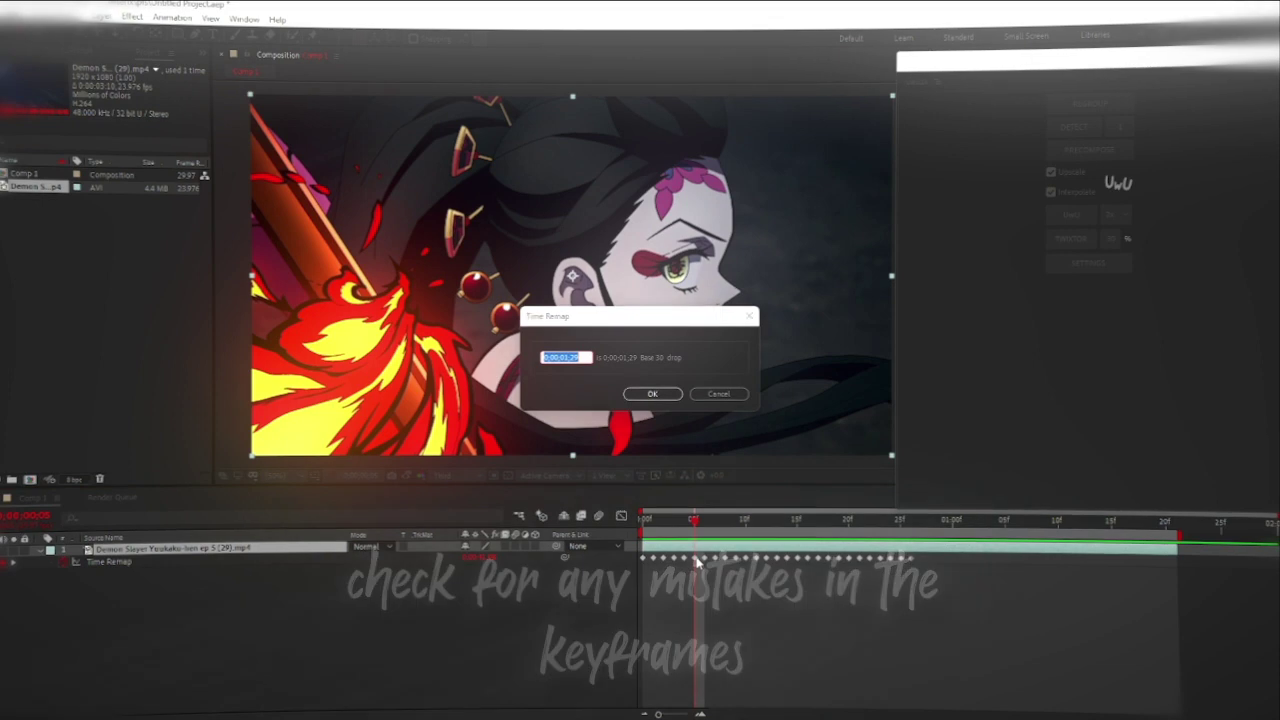
click(737, 396)
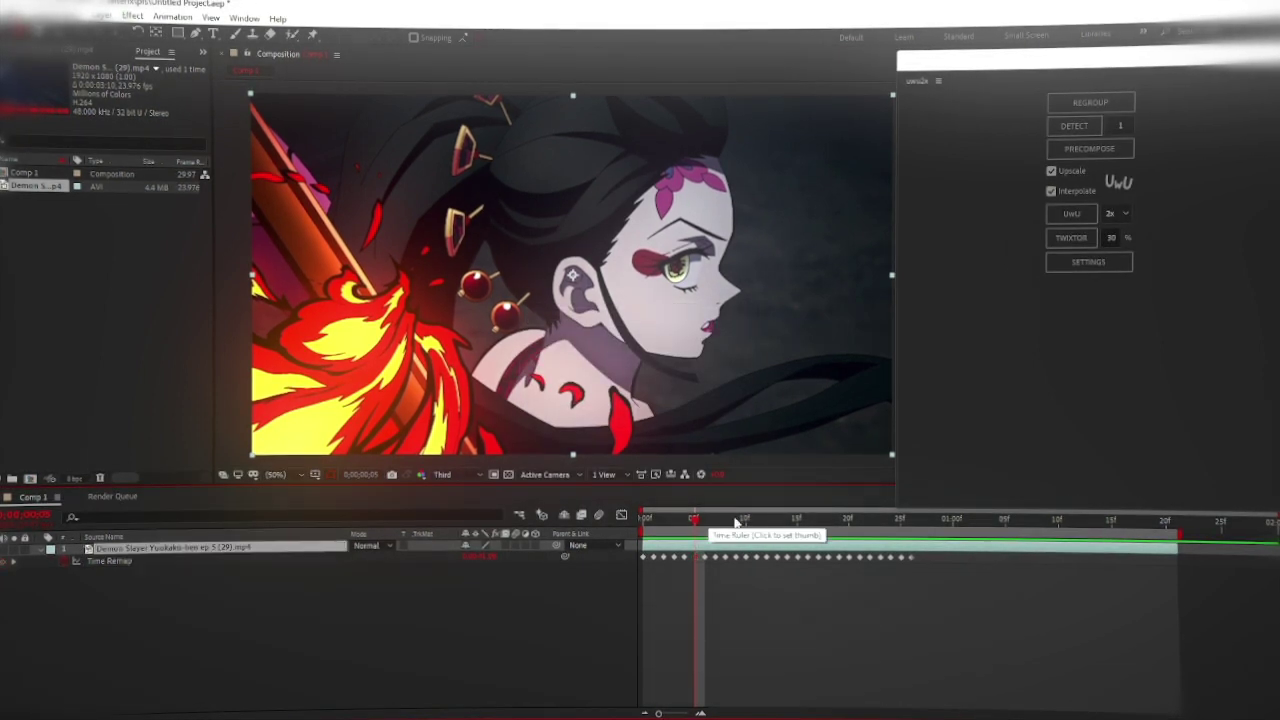
mouse_move(716, 522)
mouse_down()
mouse_move(782, 529)
mouse_move(828, 558)
mouse_up()
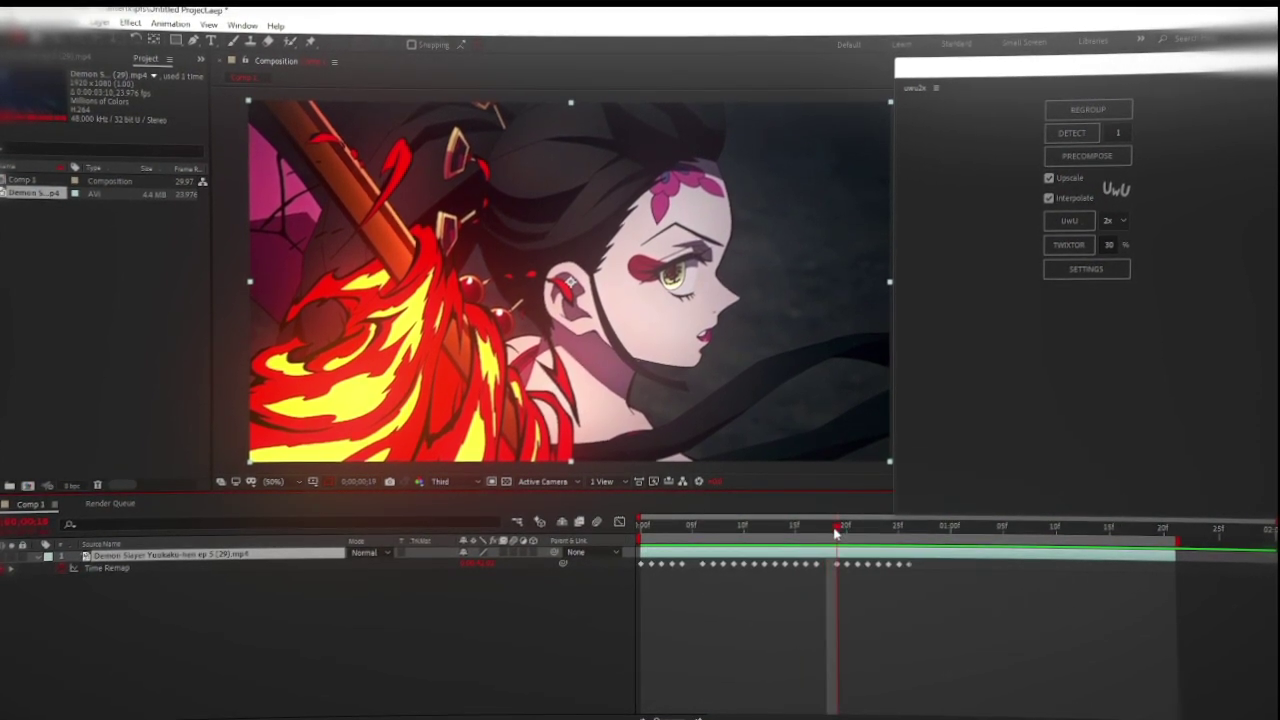
drag(864, 532, 626, 537)
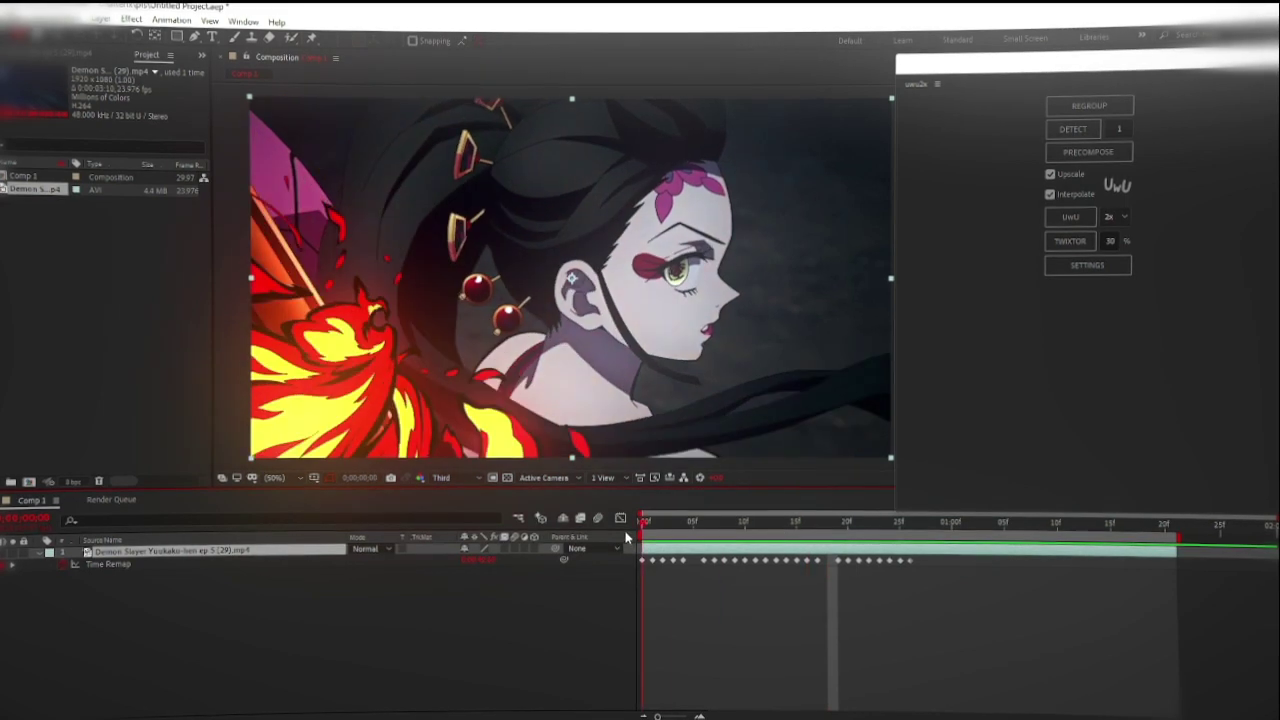
key(space)
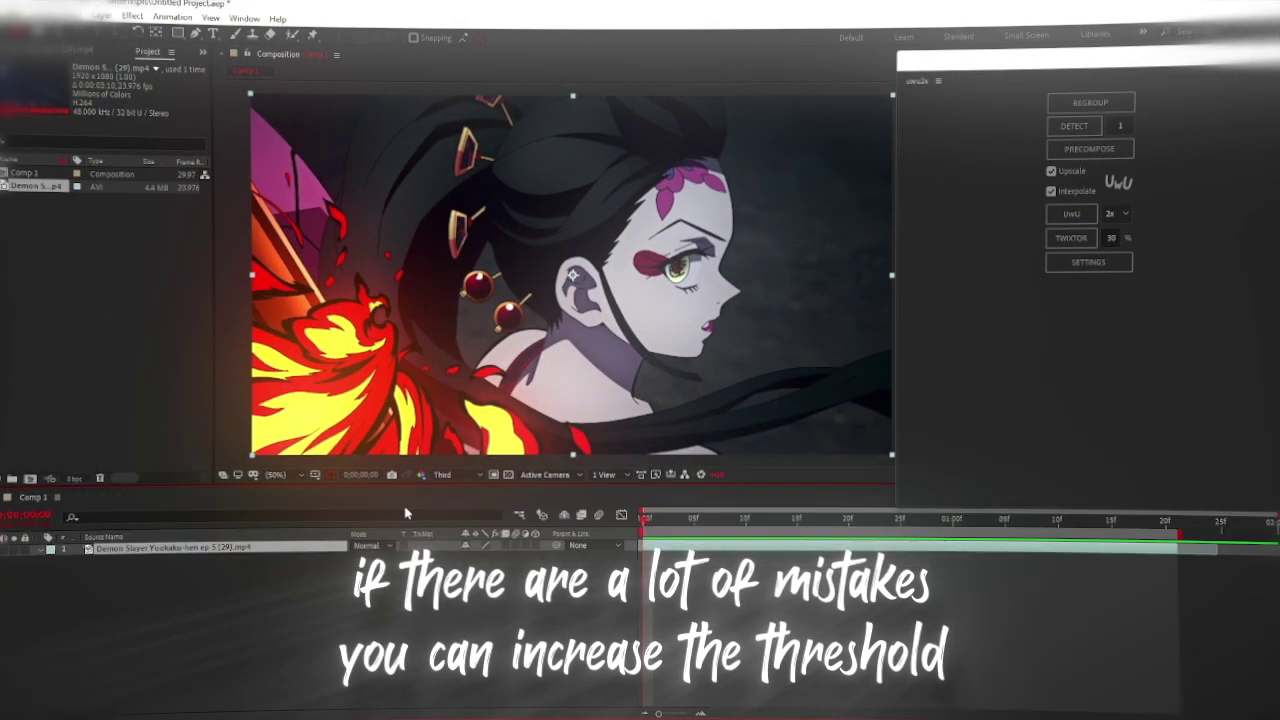
Raise the uwu2x detection threshold to 2, rerun DETECT, and scrub to about frame 20
click(1120, 125)
text(0)
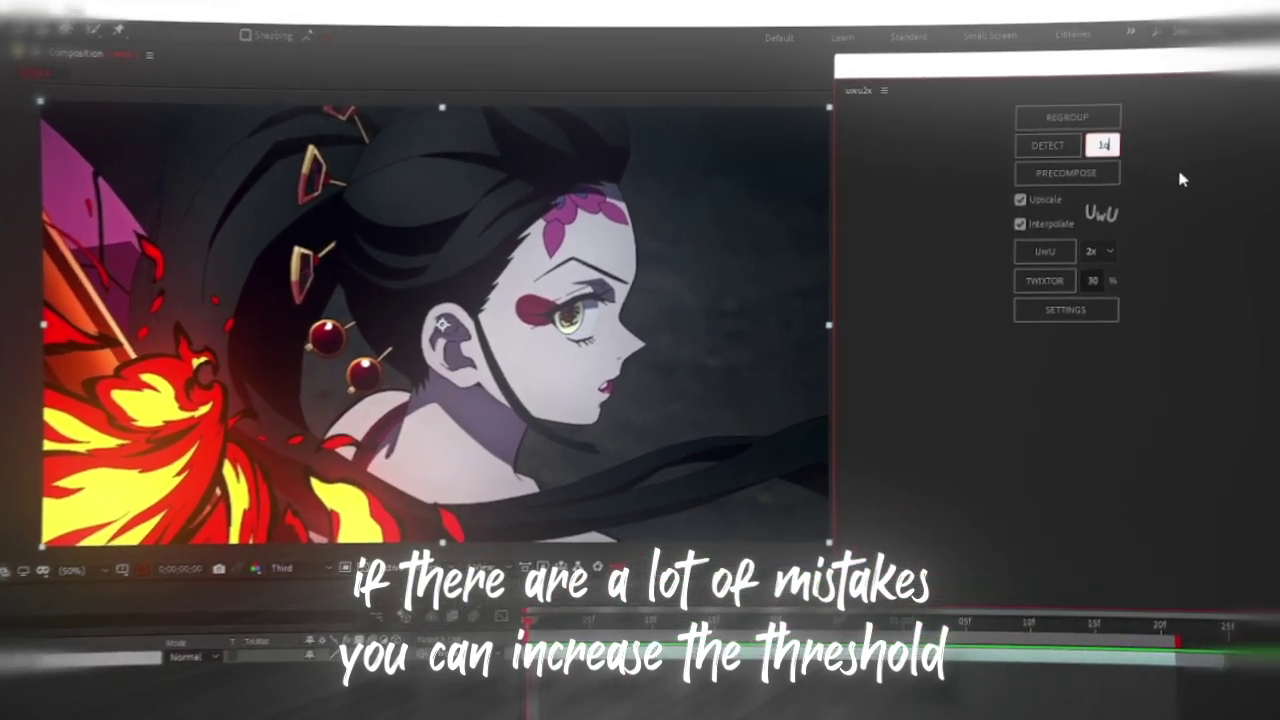
click(1026, 148)
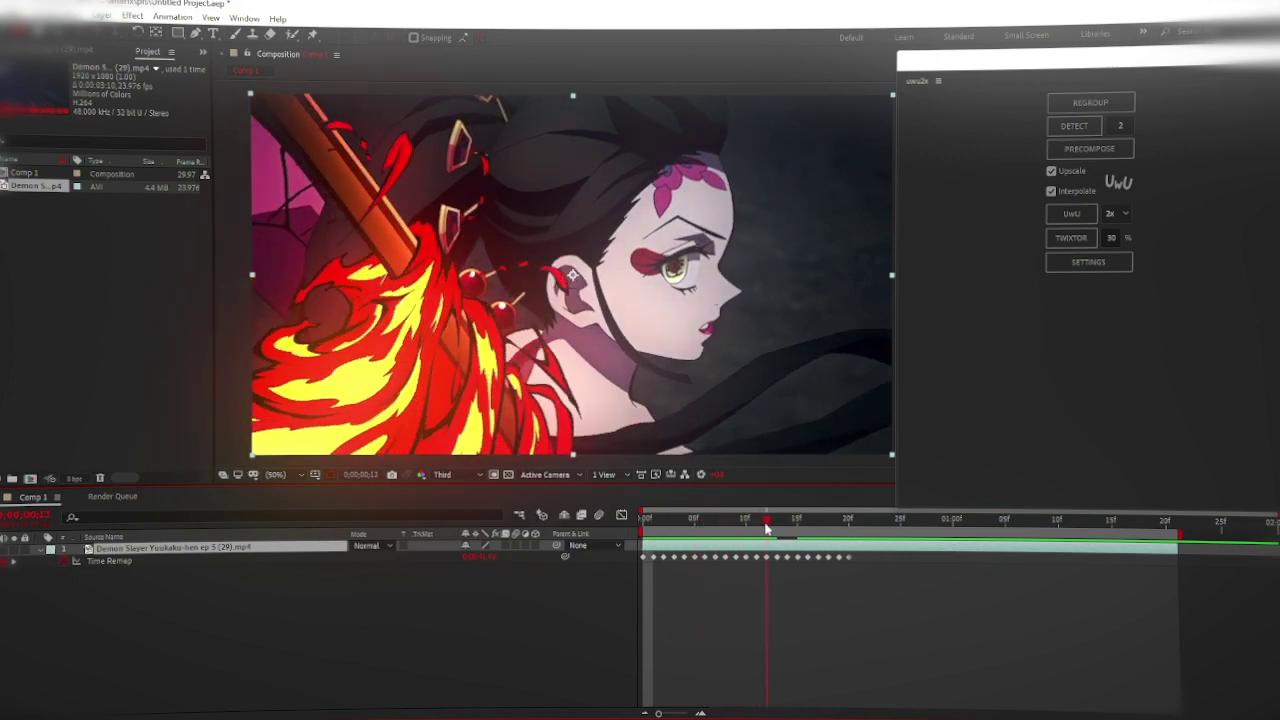
drag(782, 528, 855, 545)
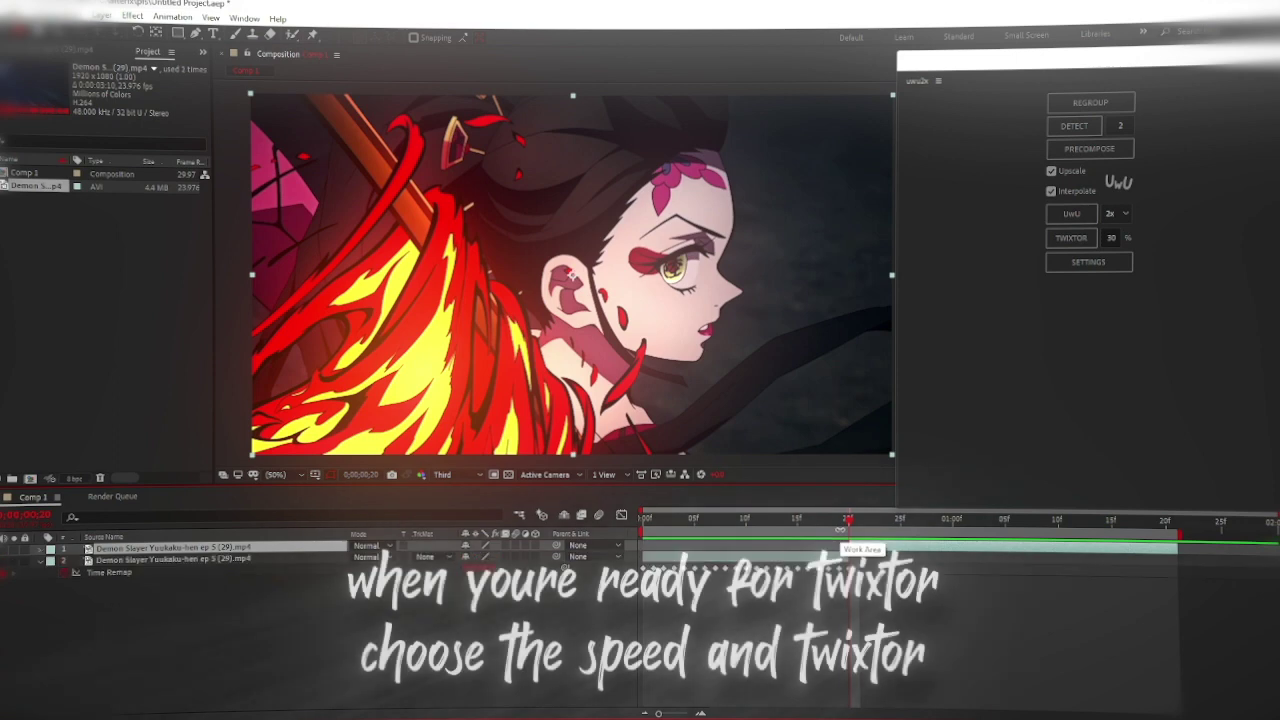
Apply uwu2x Twixtor at 30% speed to the clip layer, creating Extended and Twixtored comps
drag(853, 543, 628, 517)
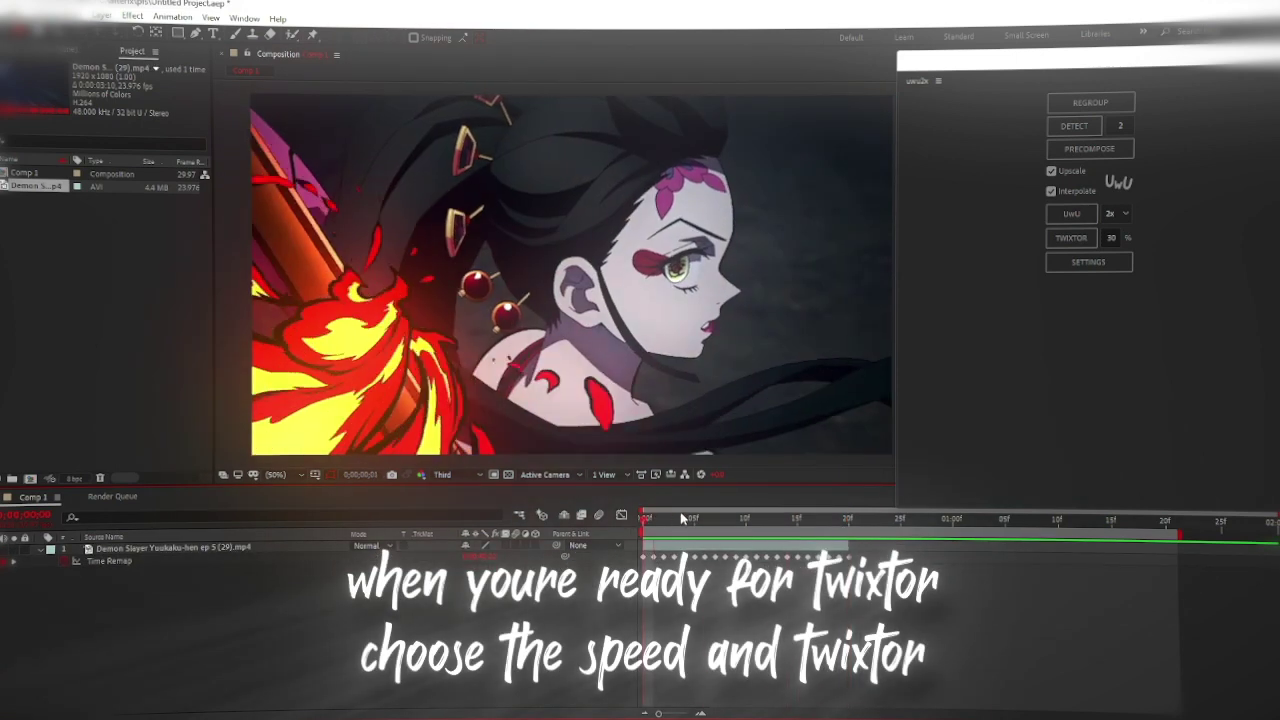
click(783, 549)
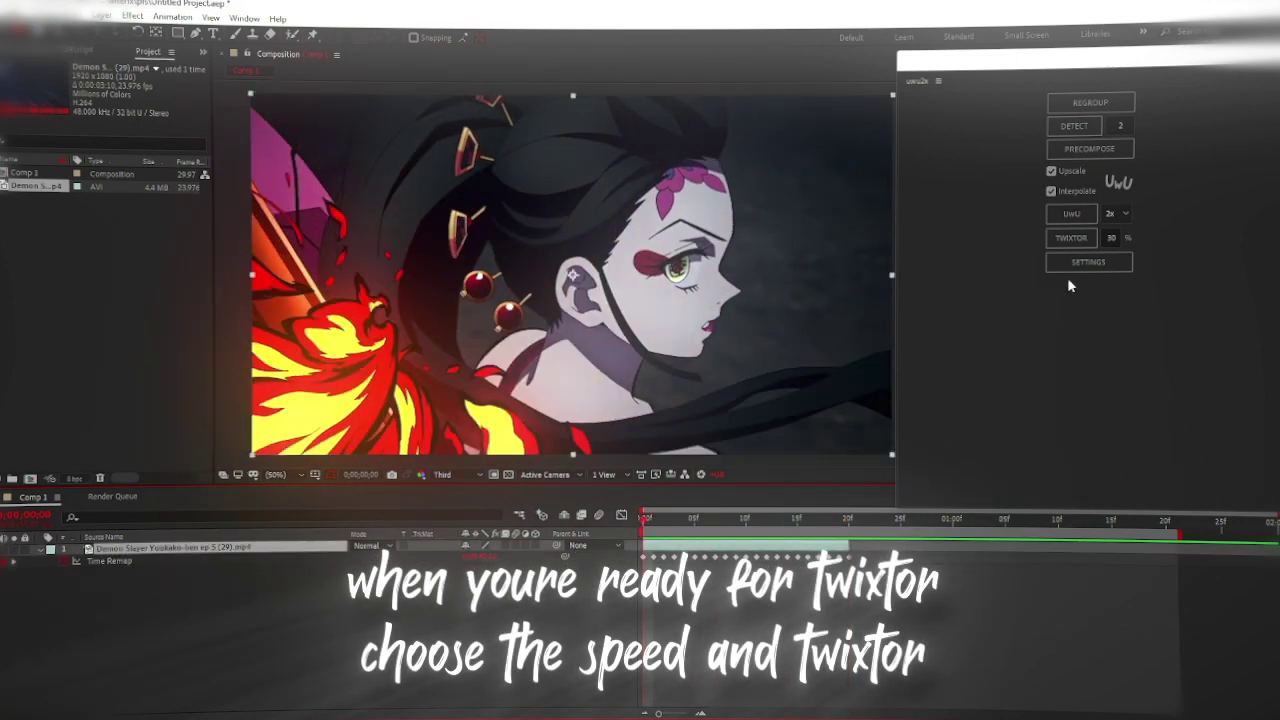
click(1081, 244)
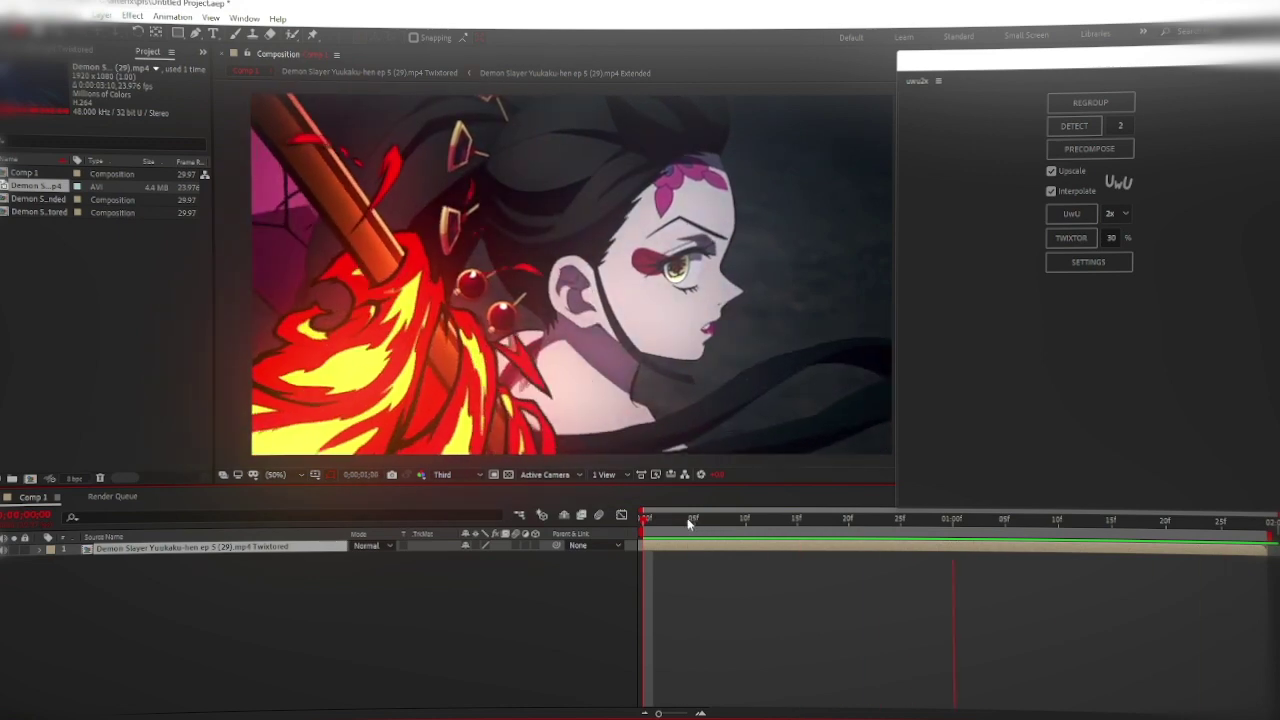
key(space)
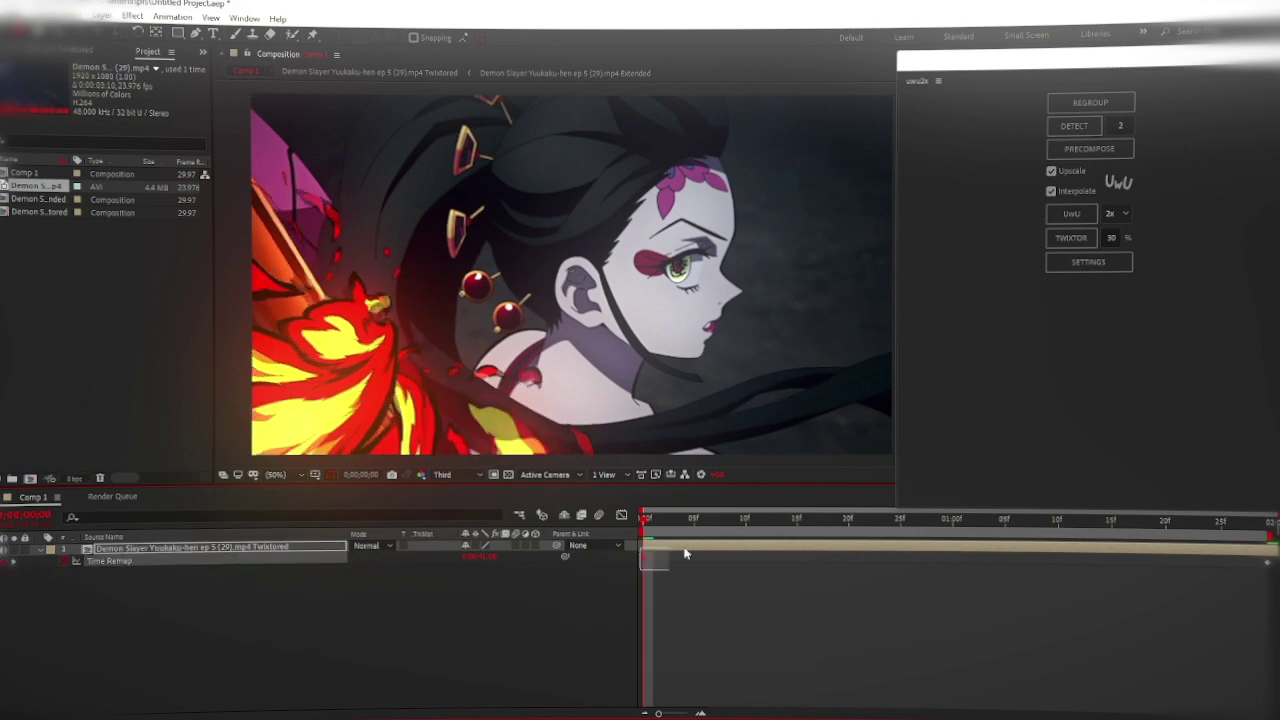
click(621, 515)
right_click(909, 614)
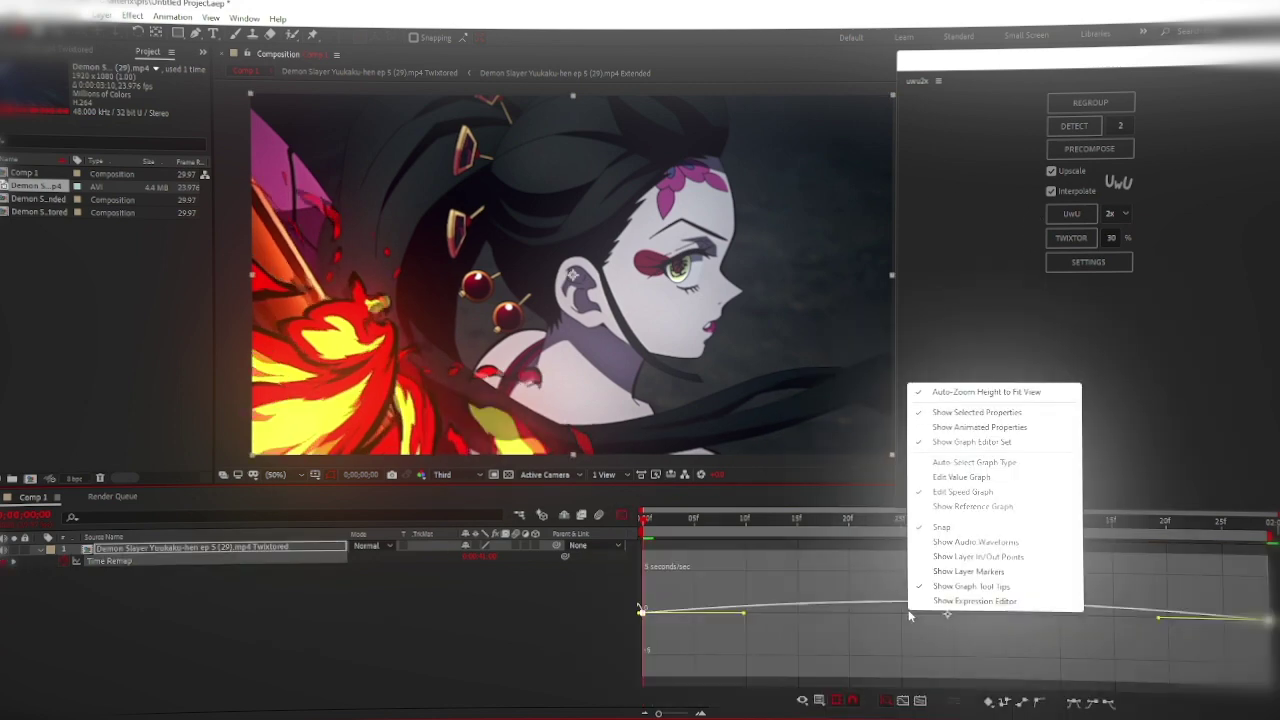
click(961, 477)
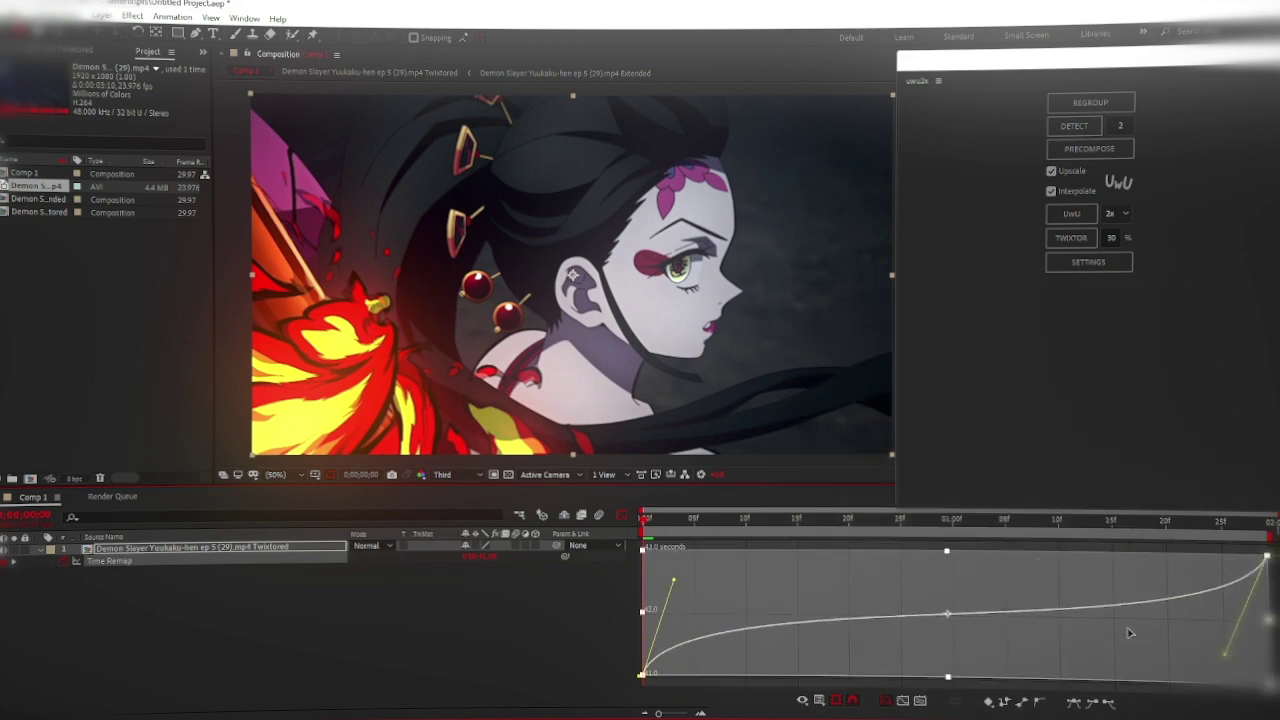
click(621, 515)
key(space)
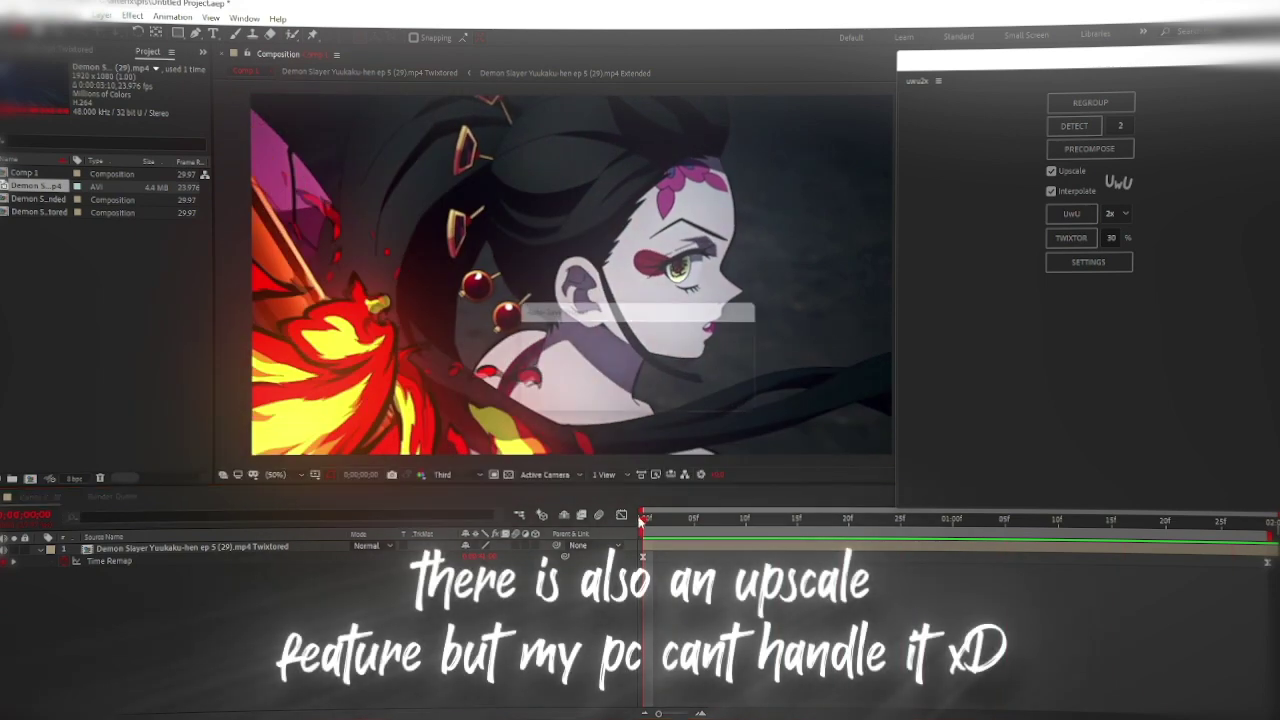
Send the Twixtored layer to the uwu2x 2x upscaler, queuing Comp 1 for rendering
click(687, 546)
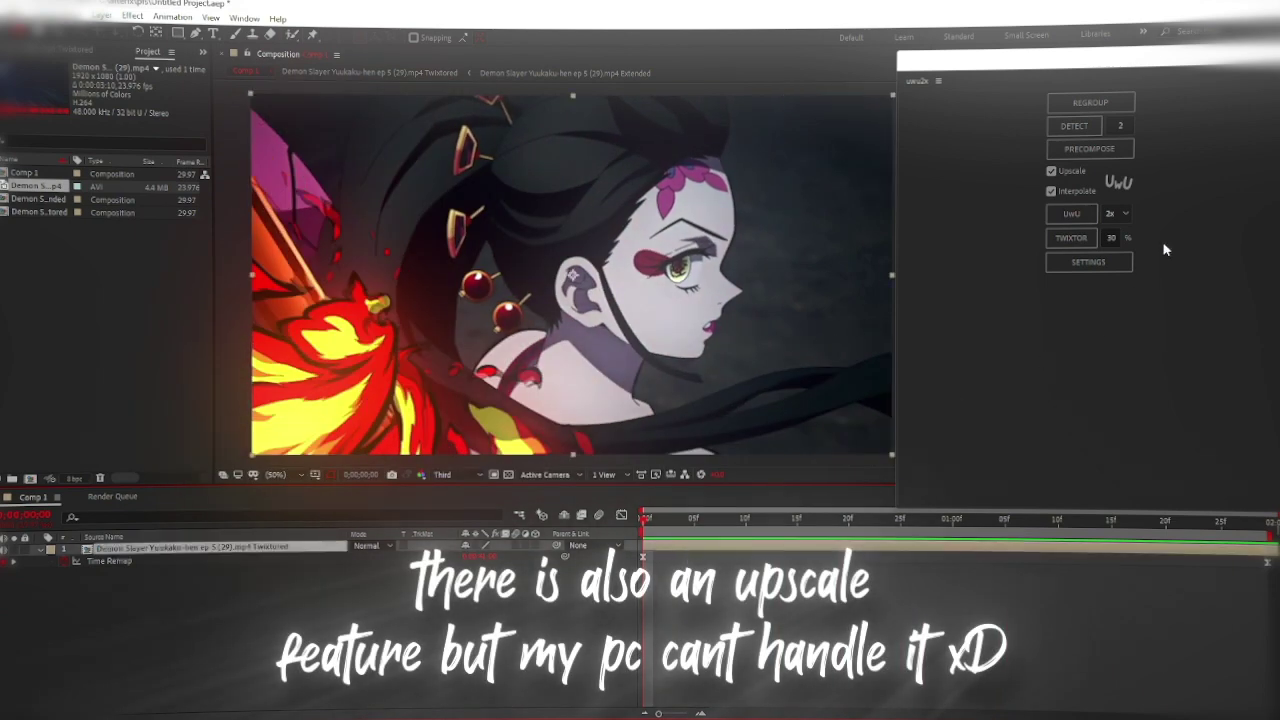
click(1072, 214)
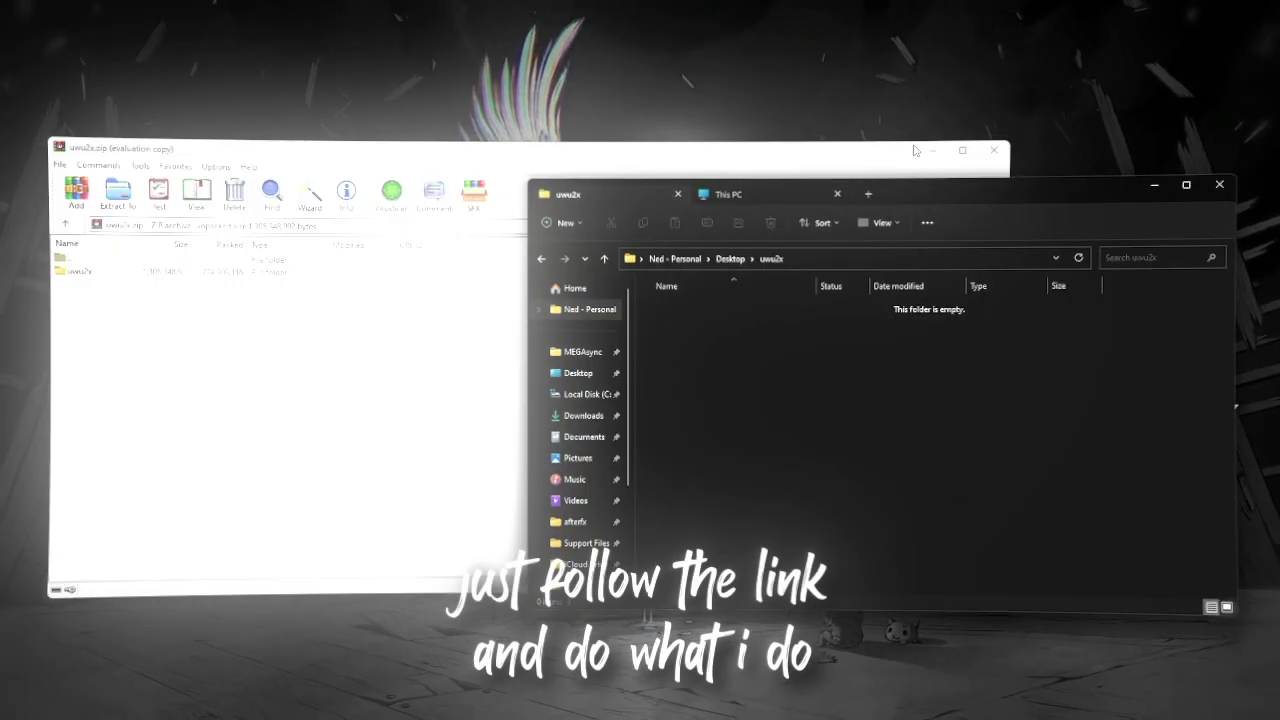
Open uwu2x Guide.pdf from the archive's uwu2x folder to view its Installation instructions
click(480, 400)
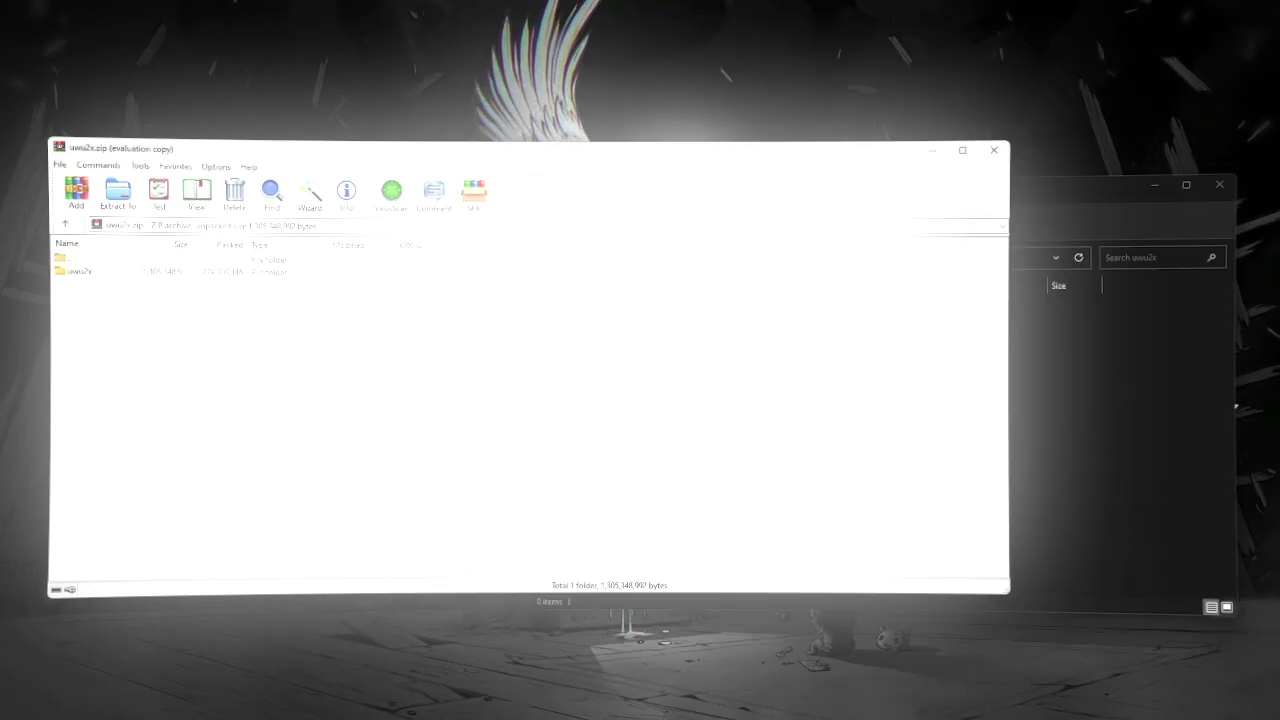
double_click(80, 271)
click(87, 285)
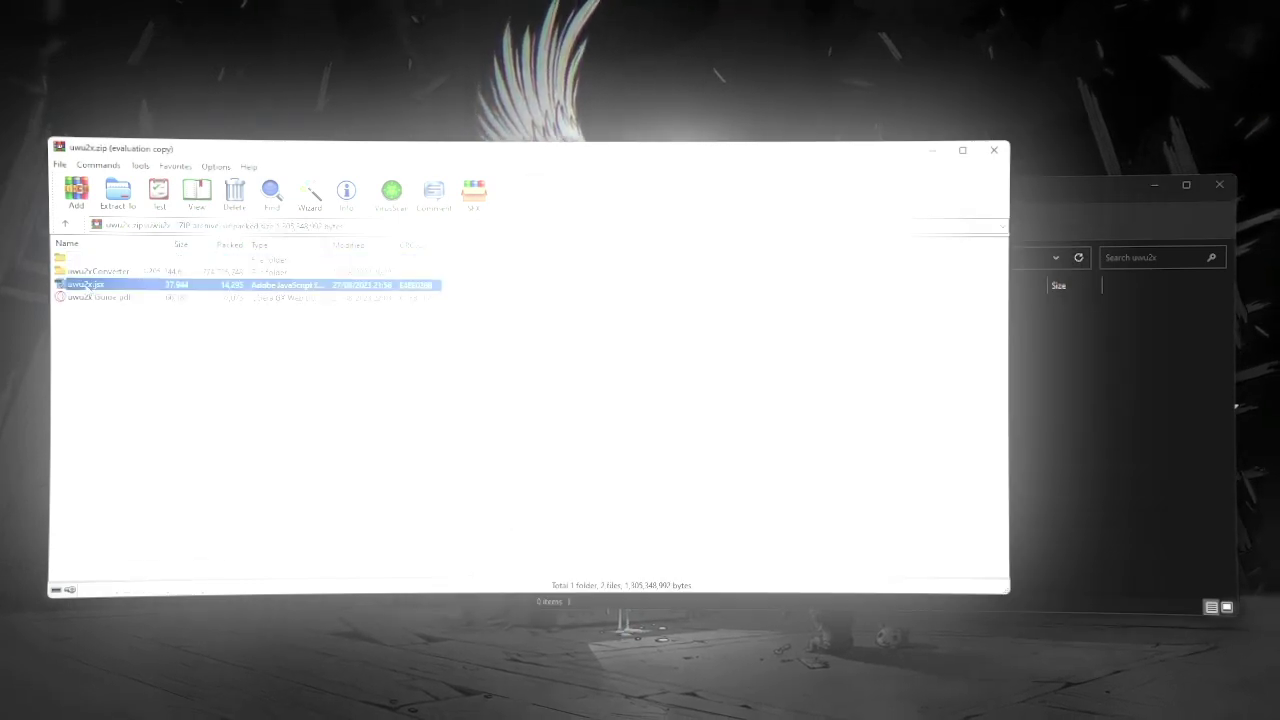
double_click(146, 297)
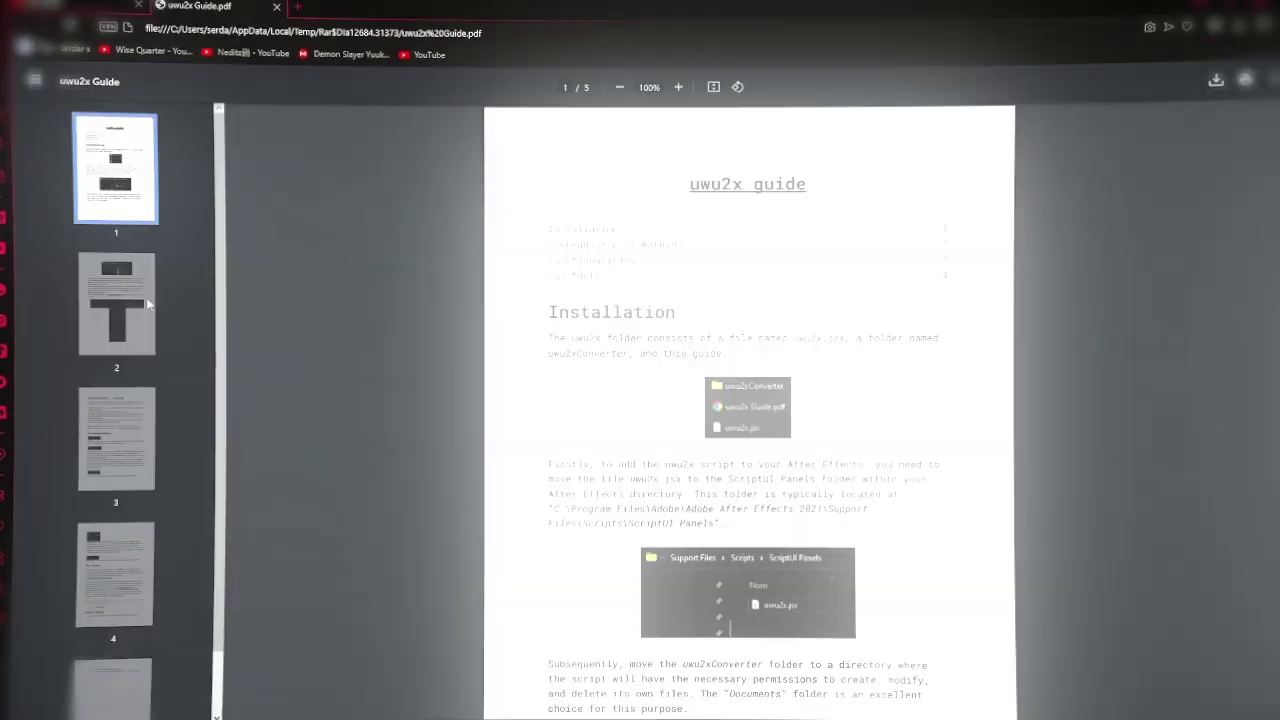
scroll(750, 400, down, 2)
scroll(980, 198, up, 2)
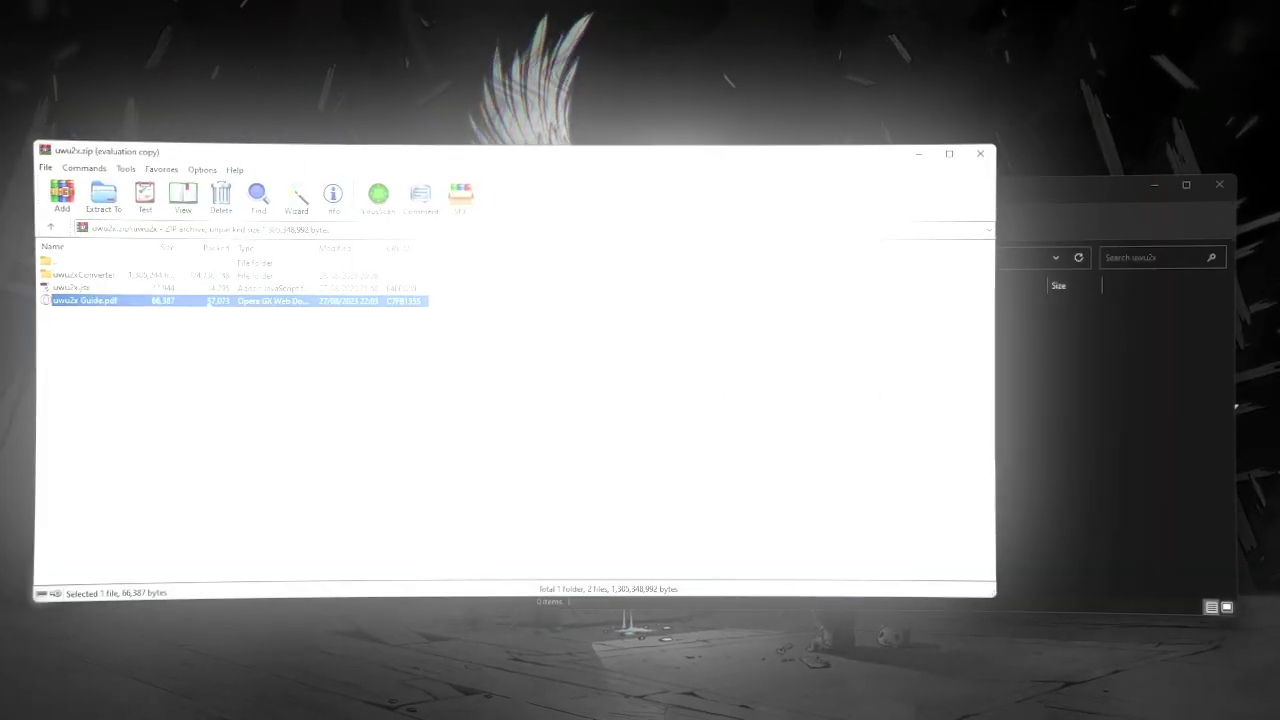
Select uwu2x.jsx in the archive and browse to C:\Program Files\Adobe\Adobe After Effects 2020\Support Files
click(84, 275)
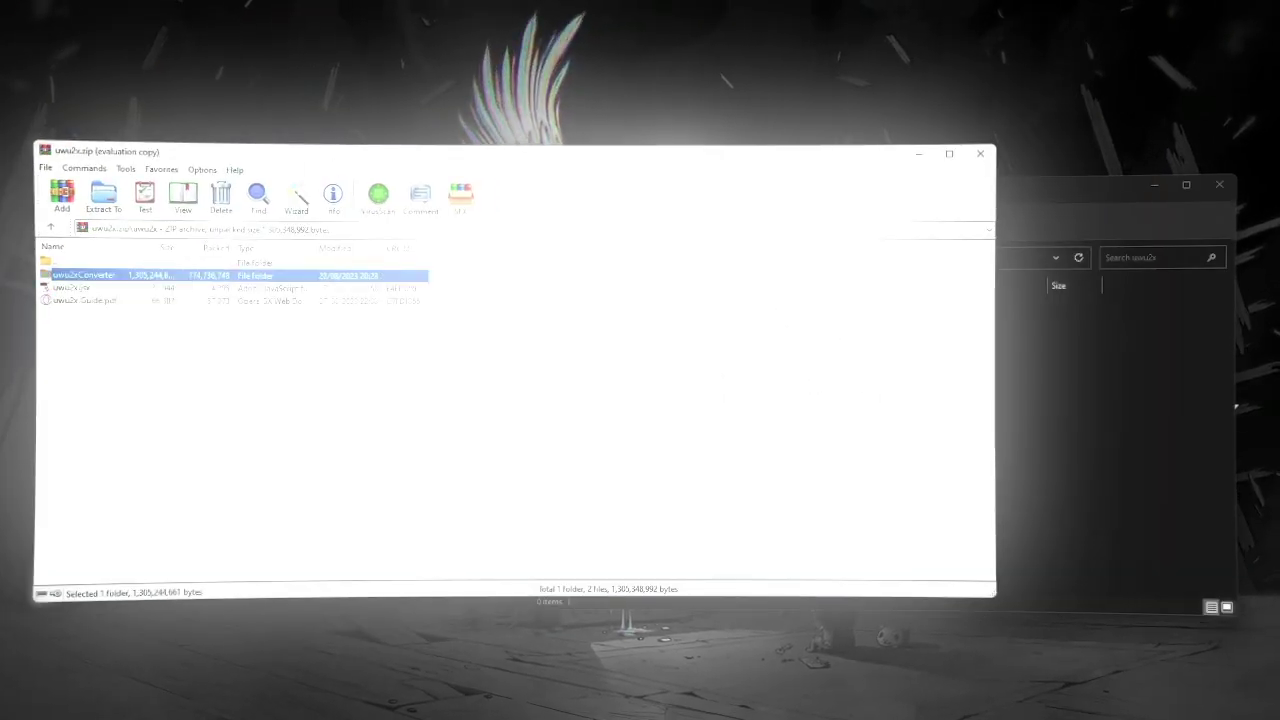
key(Down)
click(1046, 197)
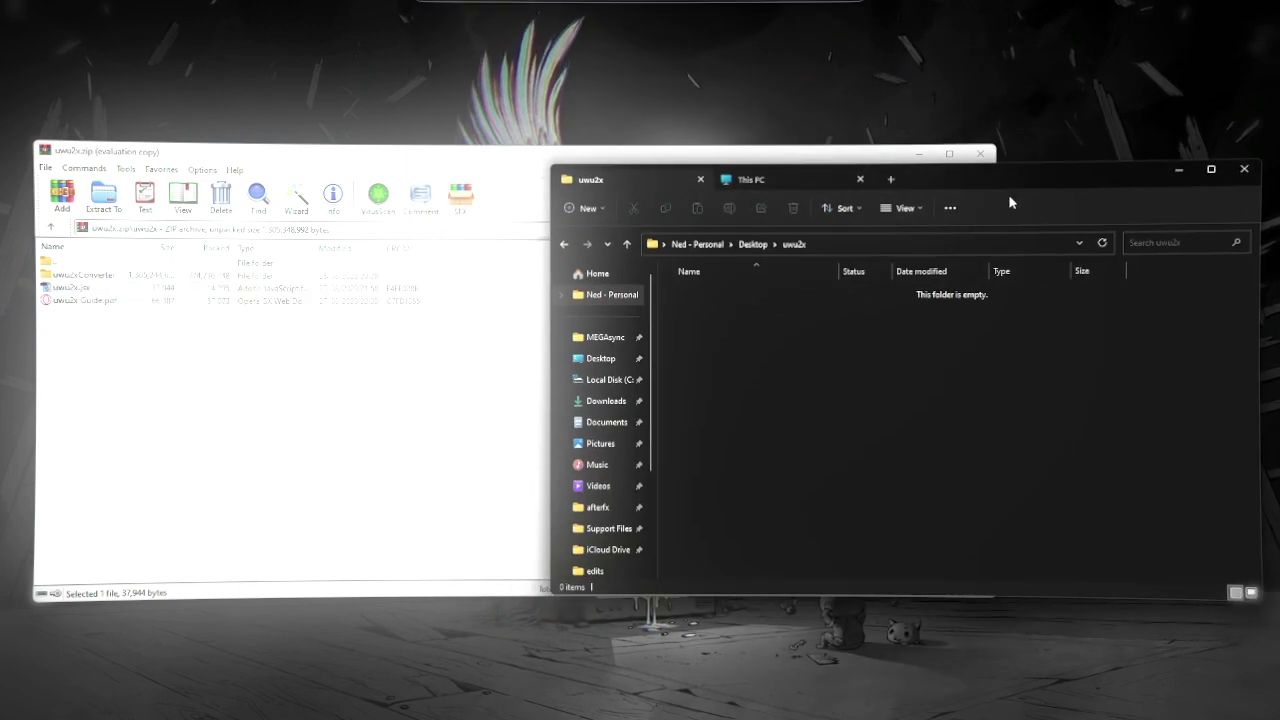
click(751, 179)
double_click(748, 305)
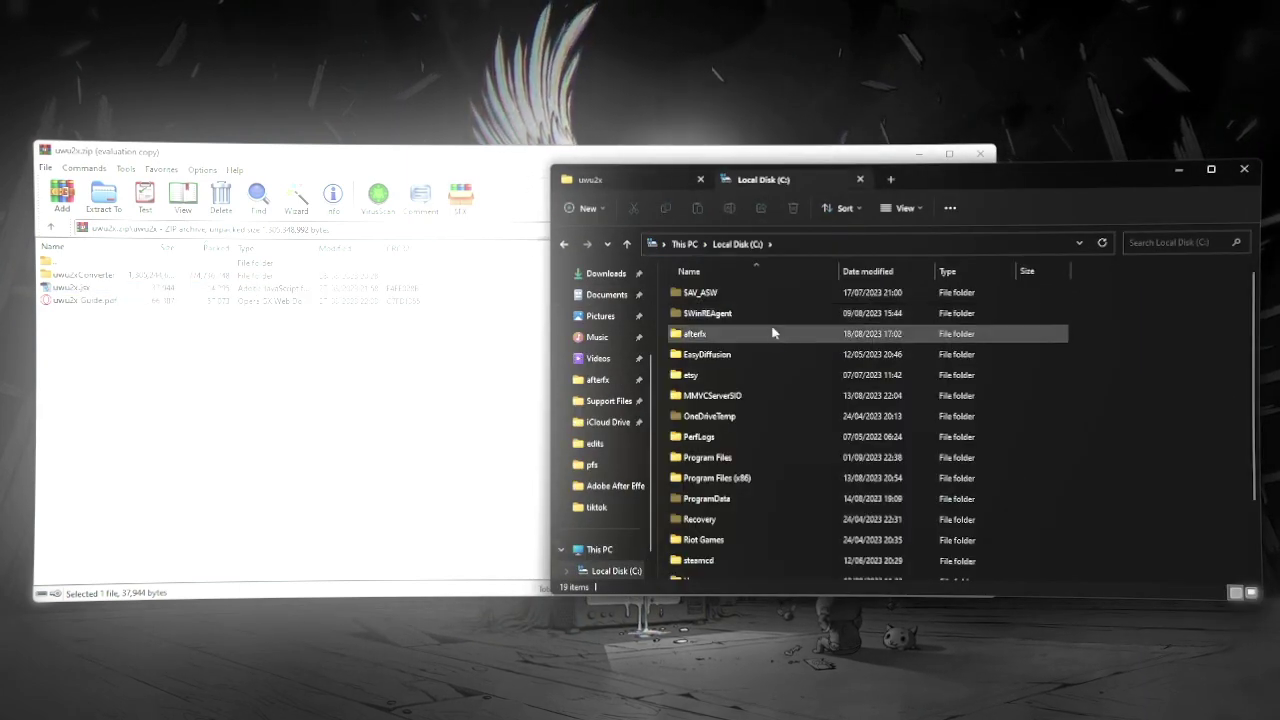
double_click(741, 458)
double_click(723, 294)
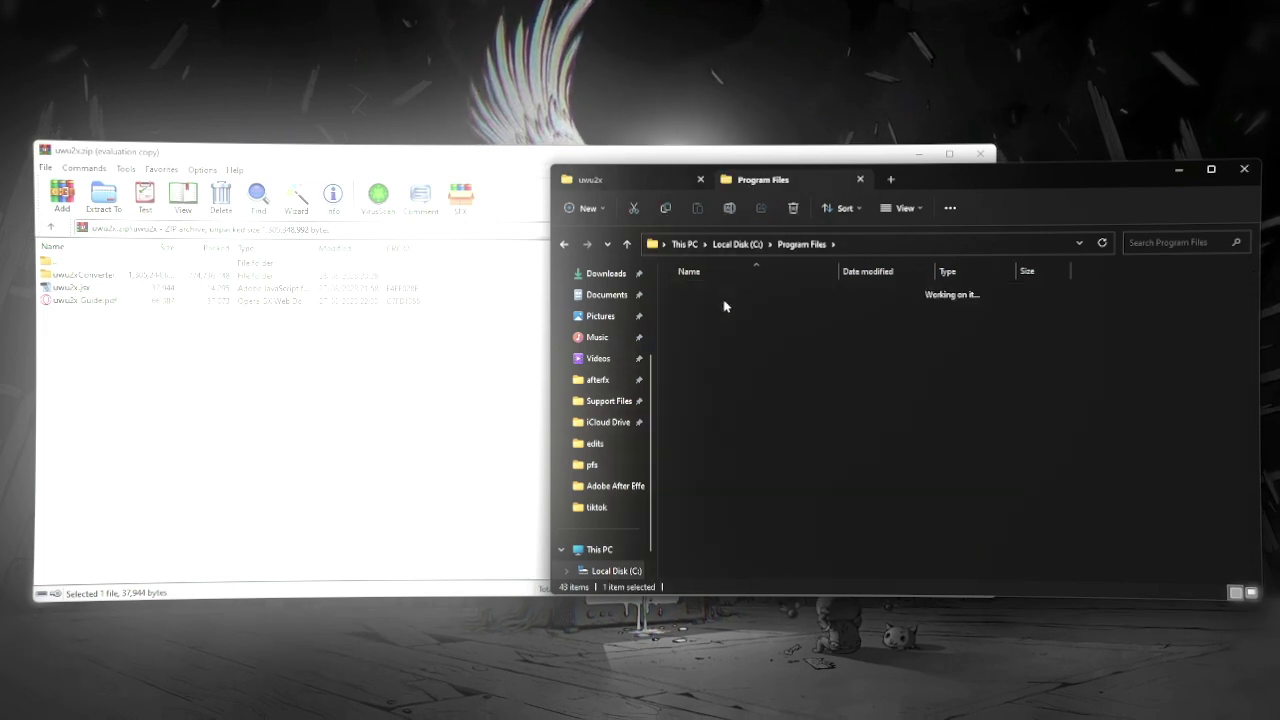
double_click(724, 294)
double_click(724, 300)
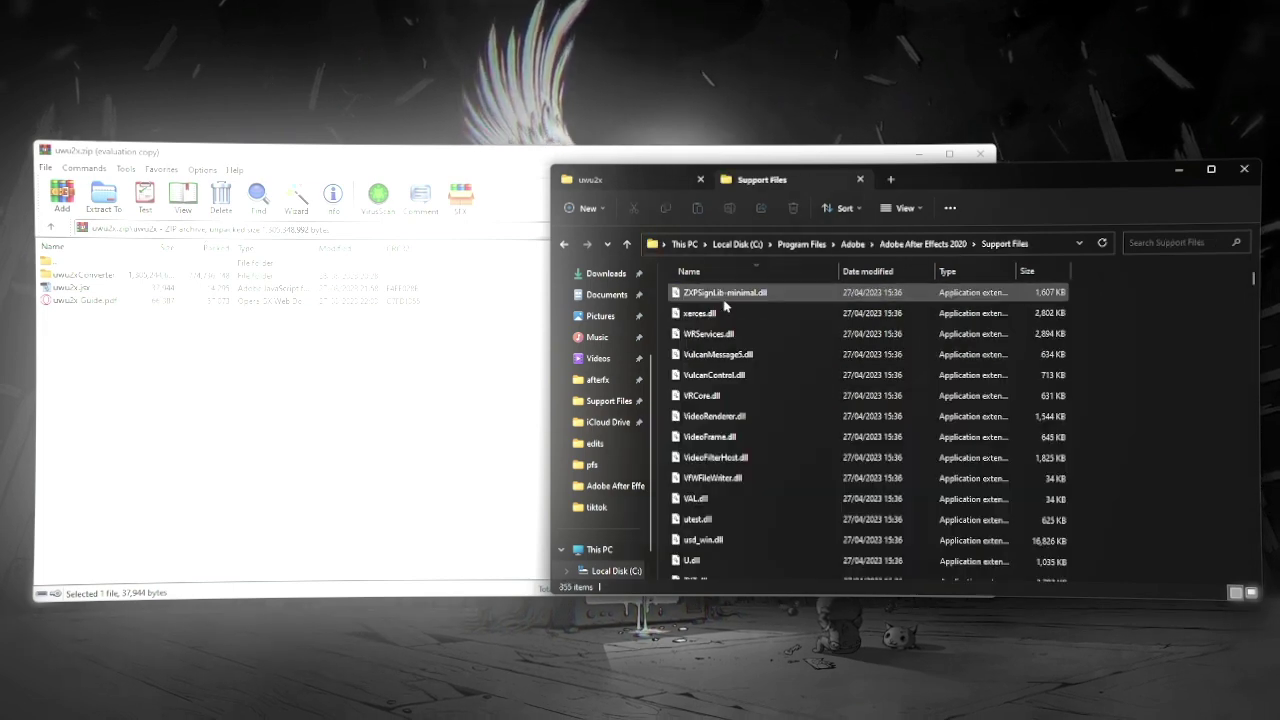
Open the Scripts folder and then its ScriptUI Panels subfolder
scroll(726, 307, down, 5)
scroll(727, 313, down, 8)
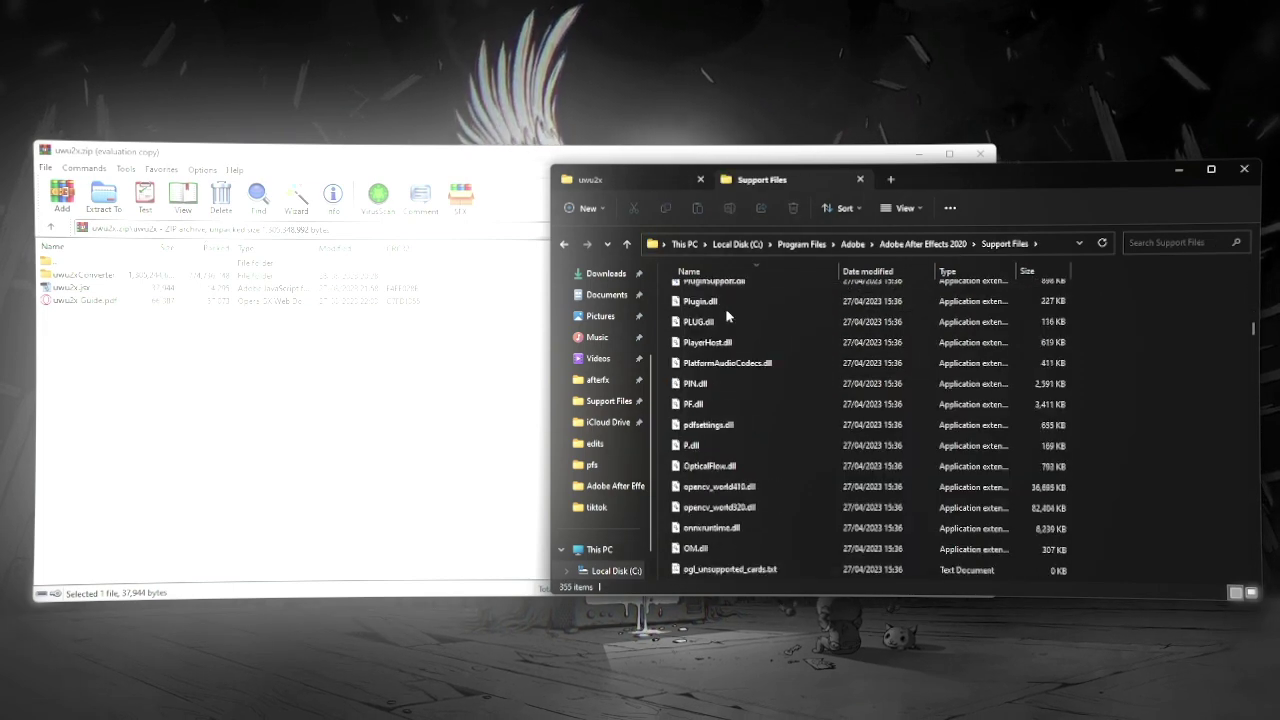
scroll(727, 313, down, 8)
scroll(727, 318, down, 6)
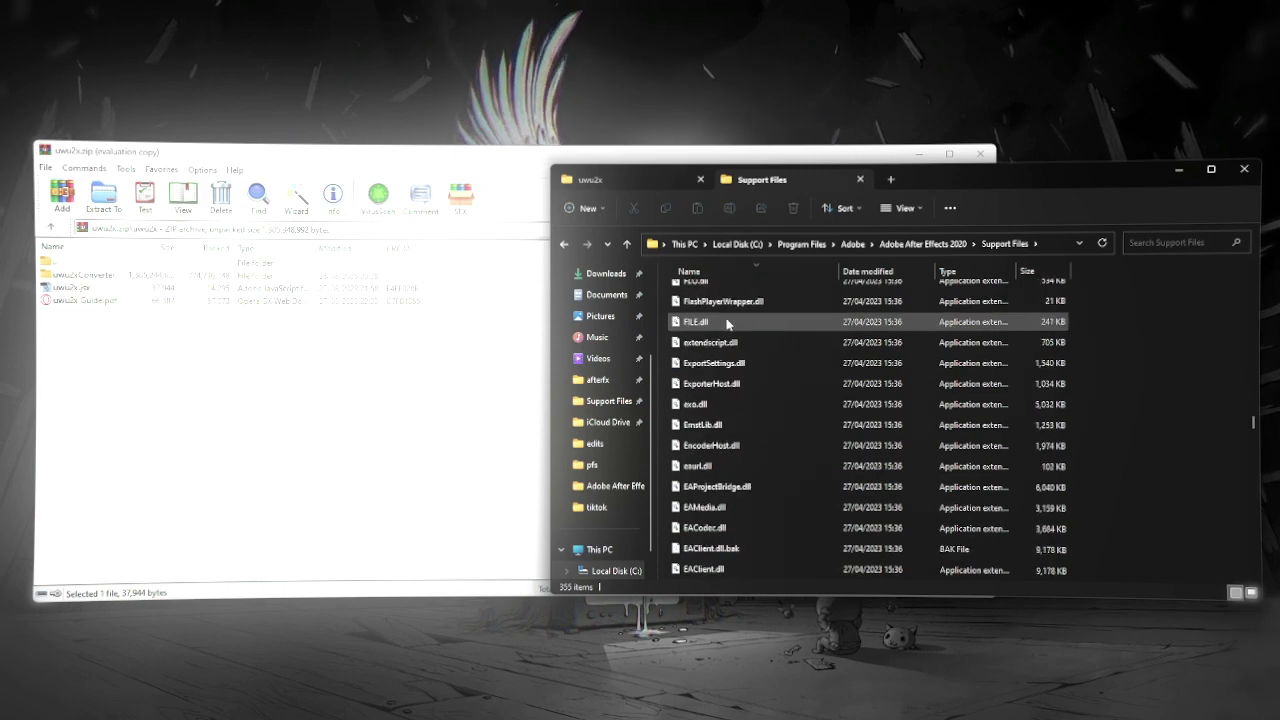
scroll(728, 326, down, 6)
scroll(730, 372, down, 6)
scroll(735, 372, down, 5)
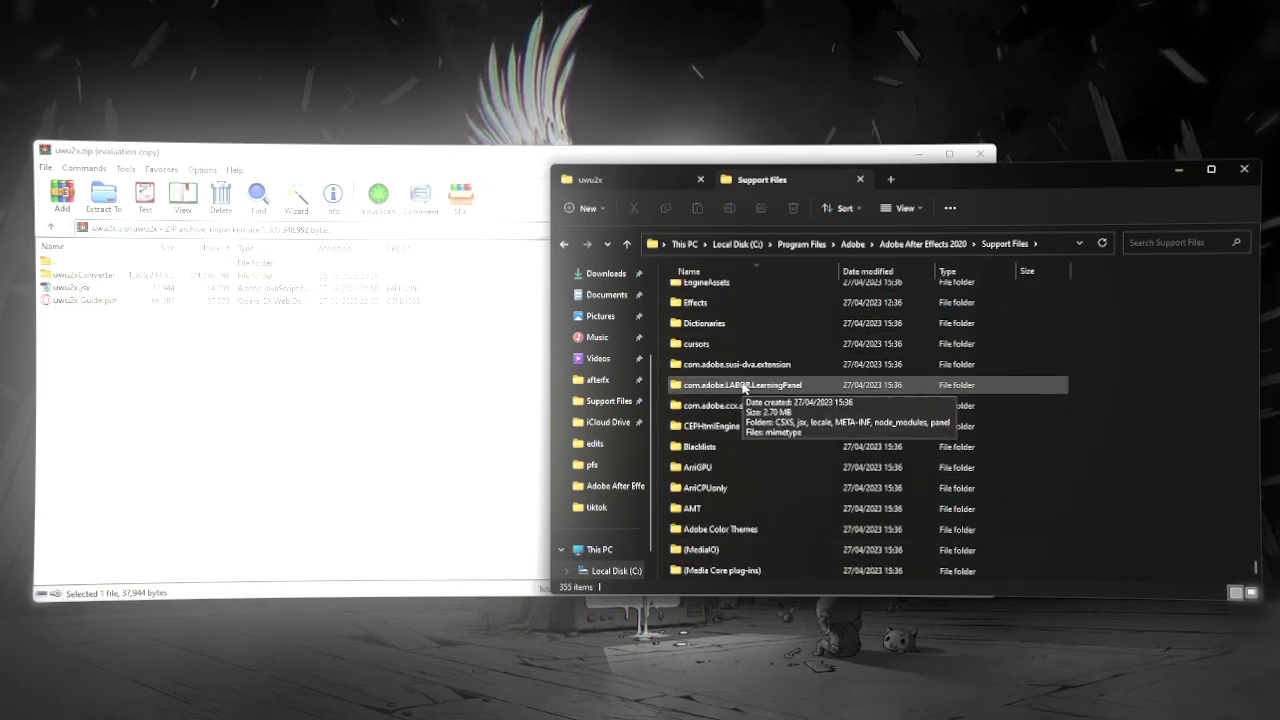
scroll(752, 512, up, 4)
scroll(718, 368, up, 4)
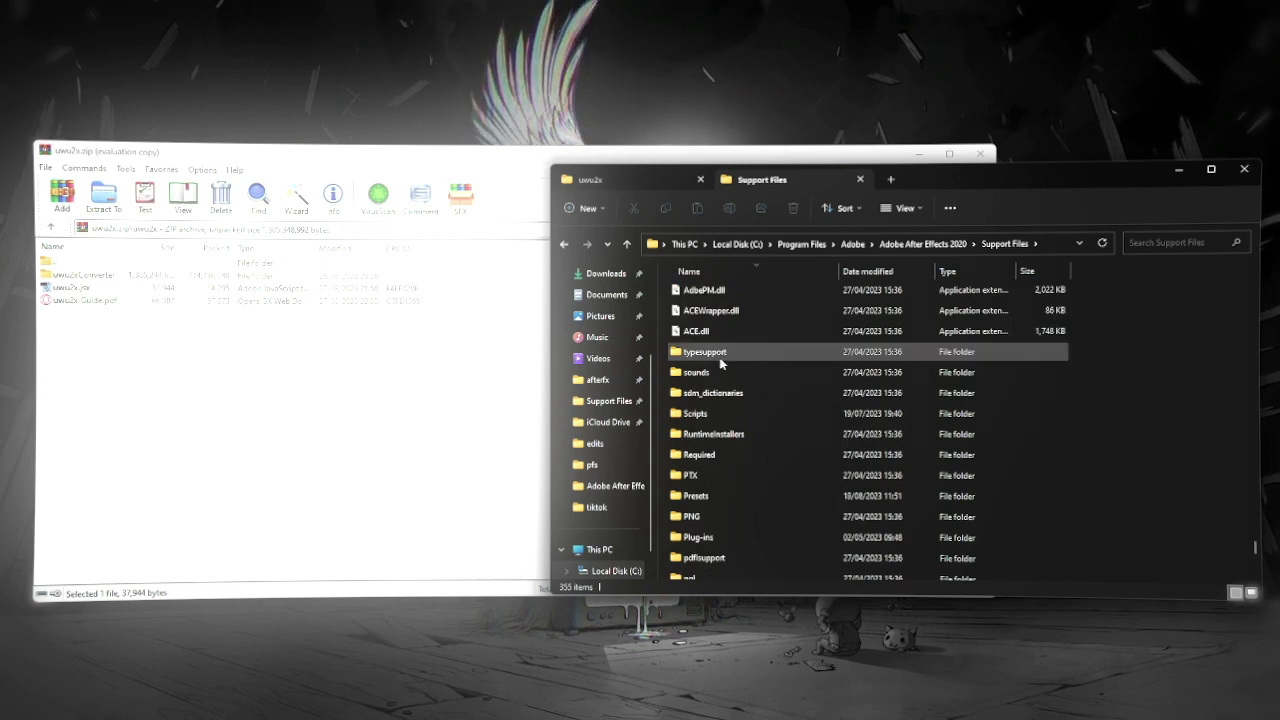
double_click(757, 417)
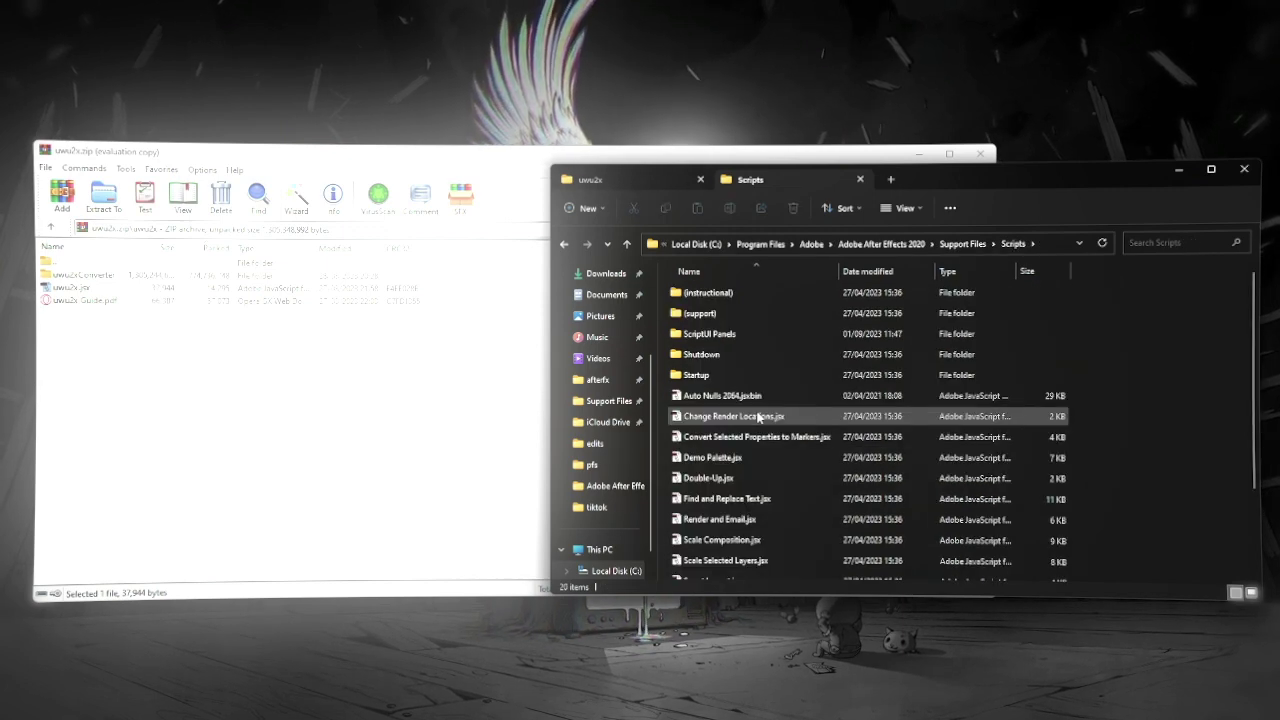
double_click(727, 340)
Copy uwu2x.jsx into ScriptUI Panels, replacing the older file, then return to the uwu2x folder
drag(70, 287, 1094, 466)
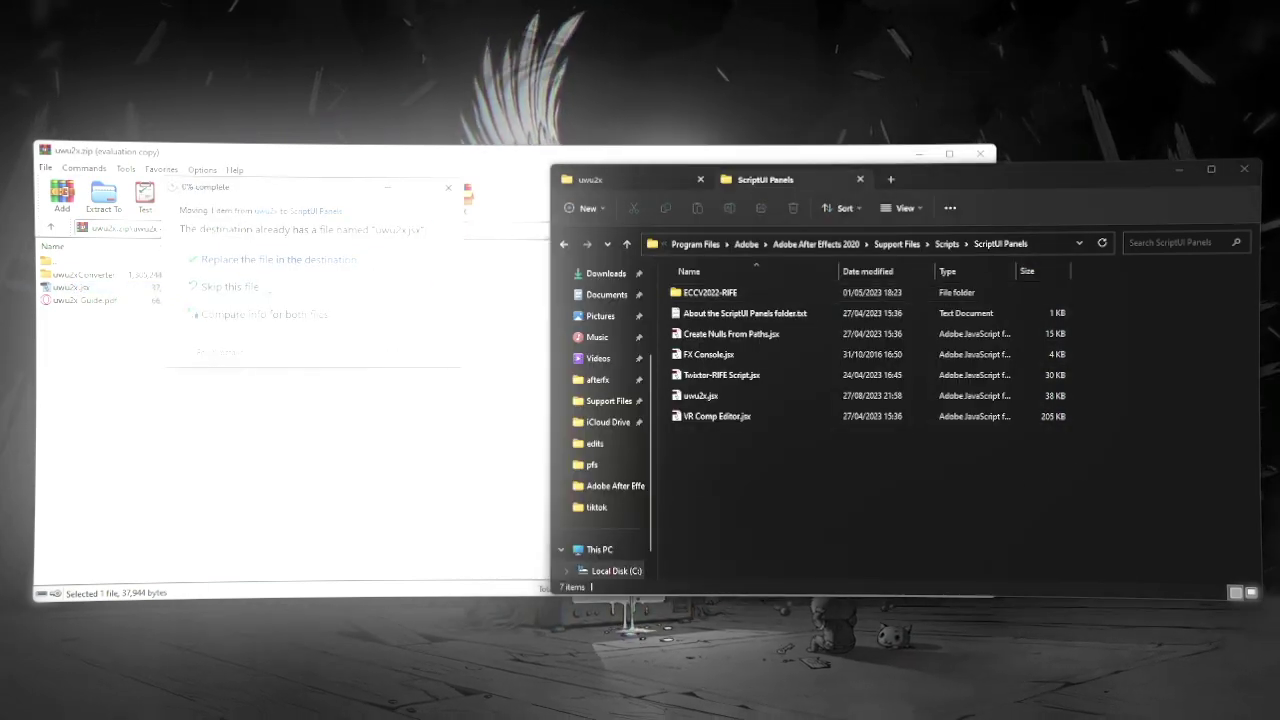
key(Return)
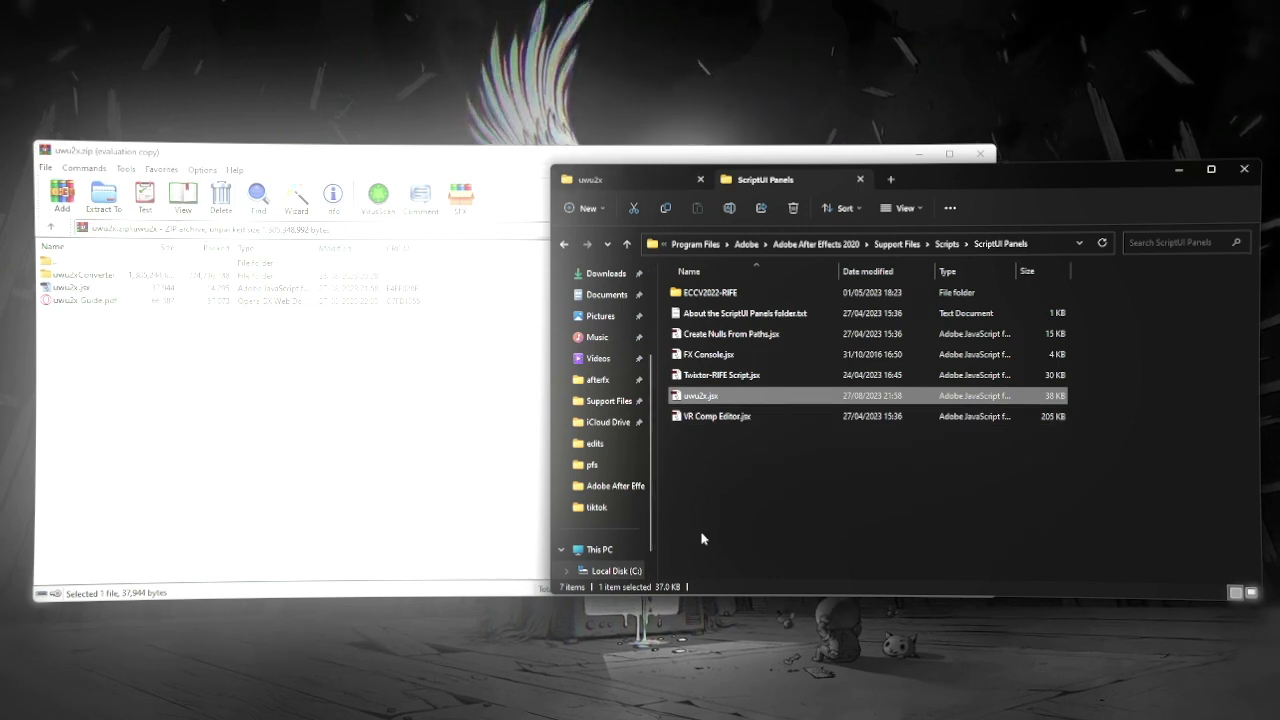
click(630, 180)
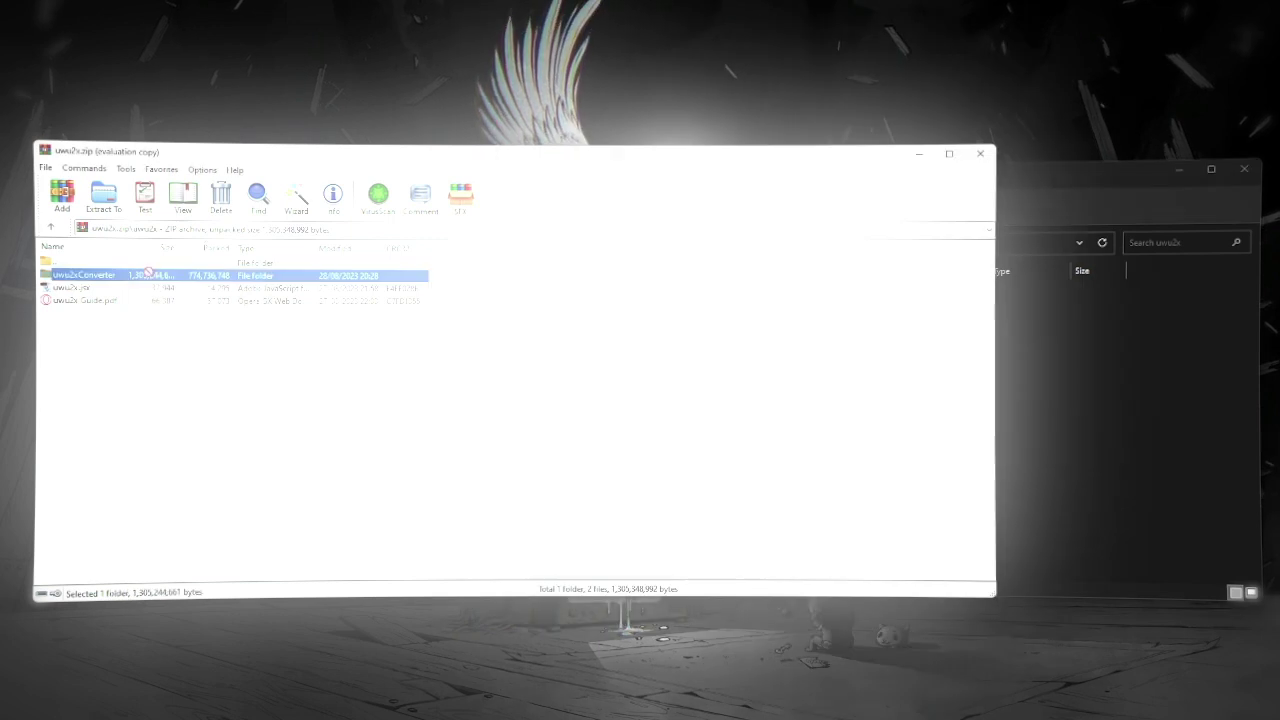
Extract uwu2xConverter into the Desktop uwu2x folder and verify its extracted files
drag(85, 274, 1054, 400)
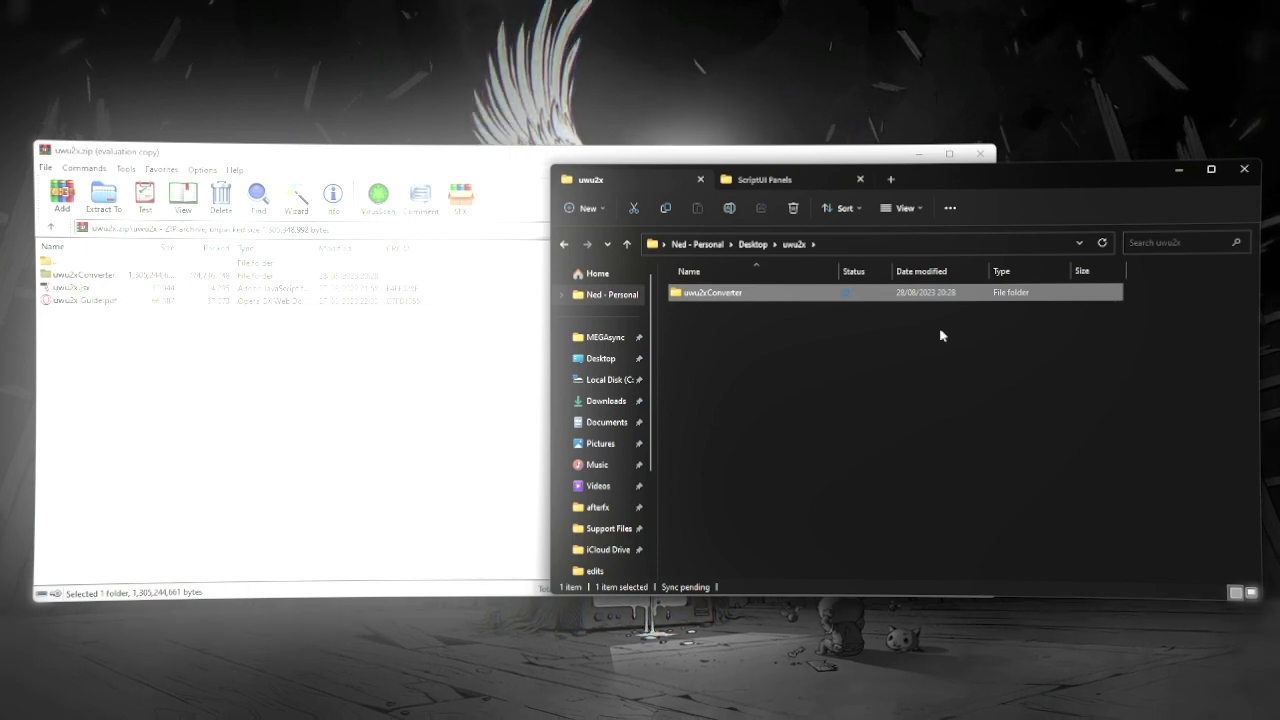
double_click(874, 293)
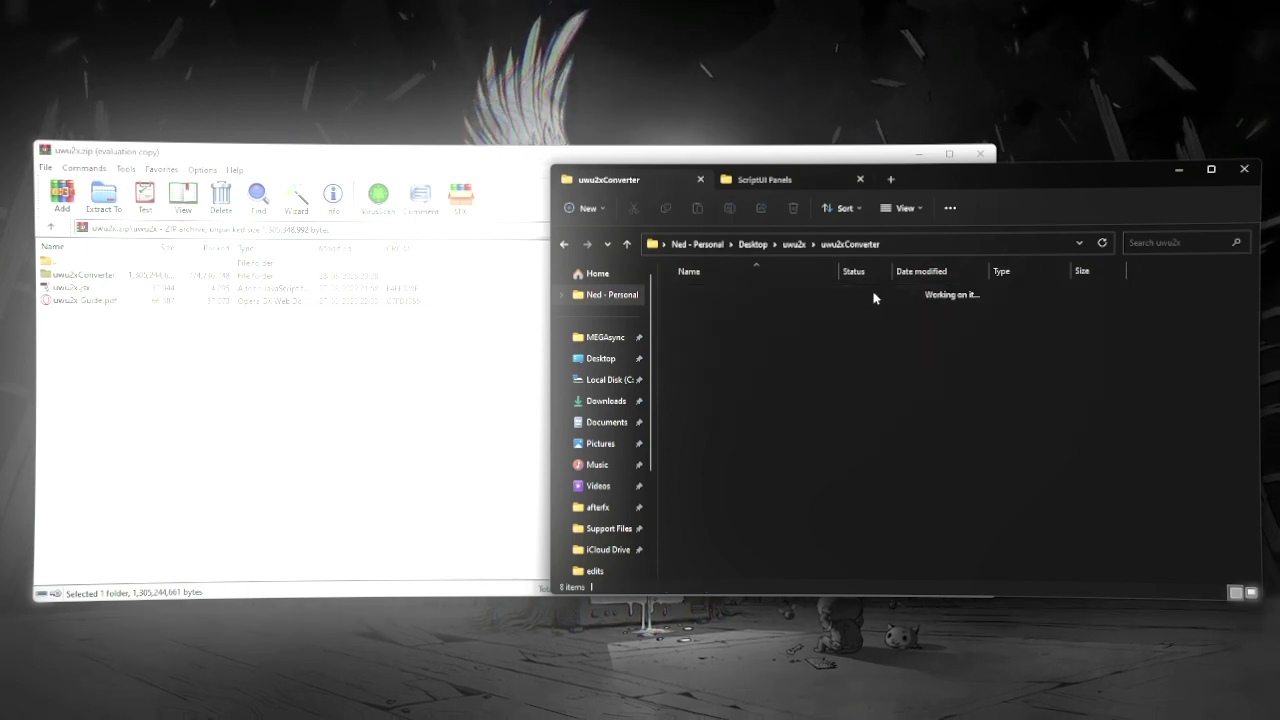
click(795, 244)
Launch After Effects 2020 by searching 'aft' from the Start menu
mouse_move(729, 703)
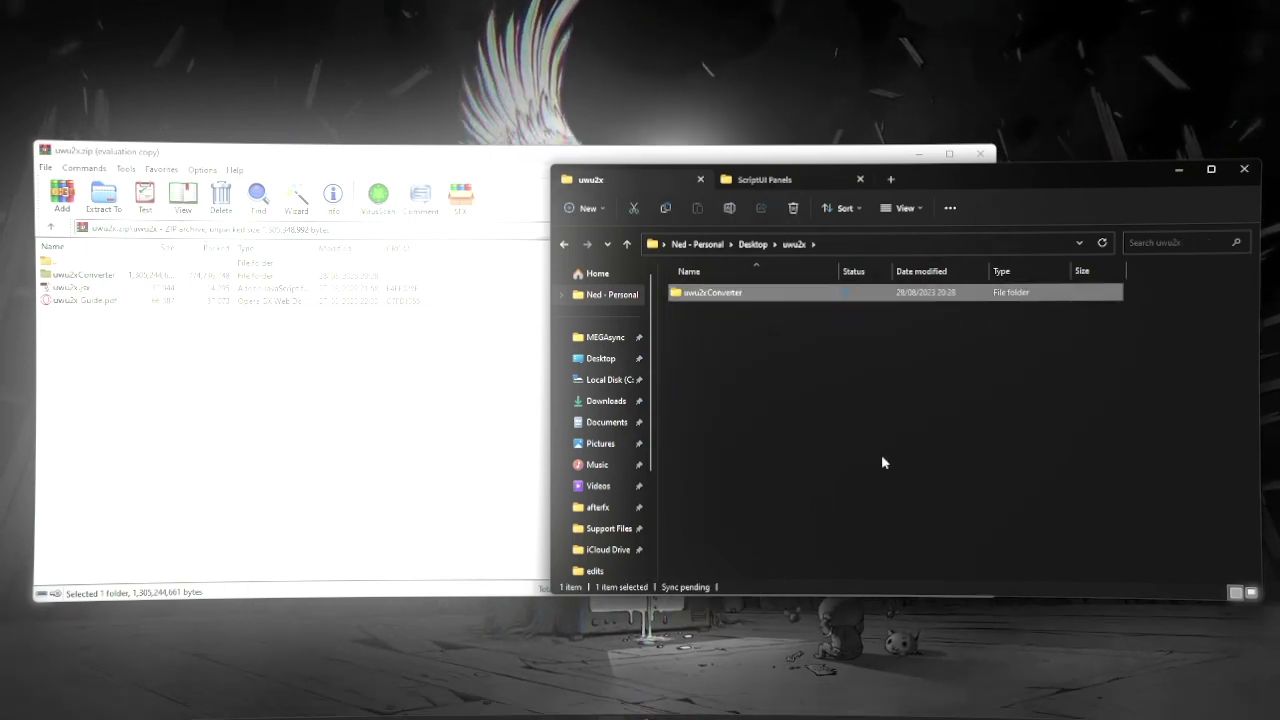
key(super)
text(aft)
key(Return)
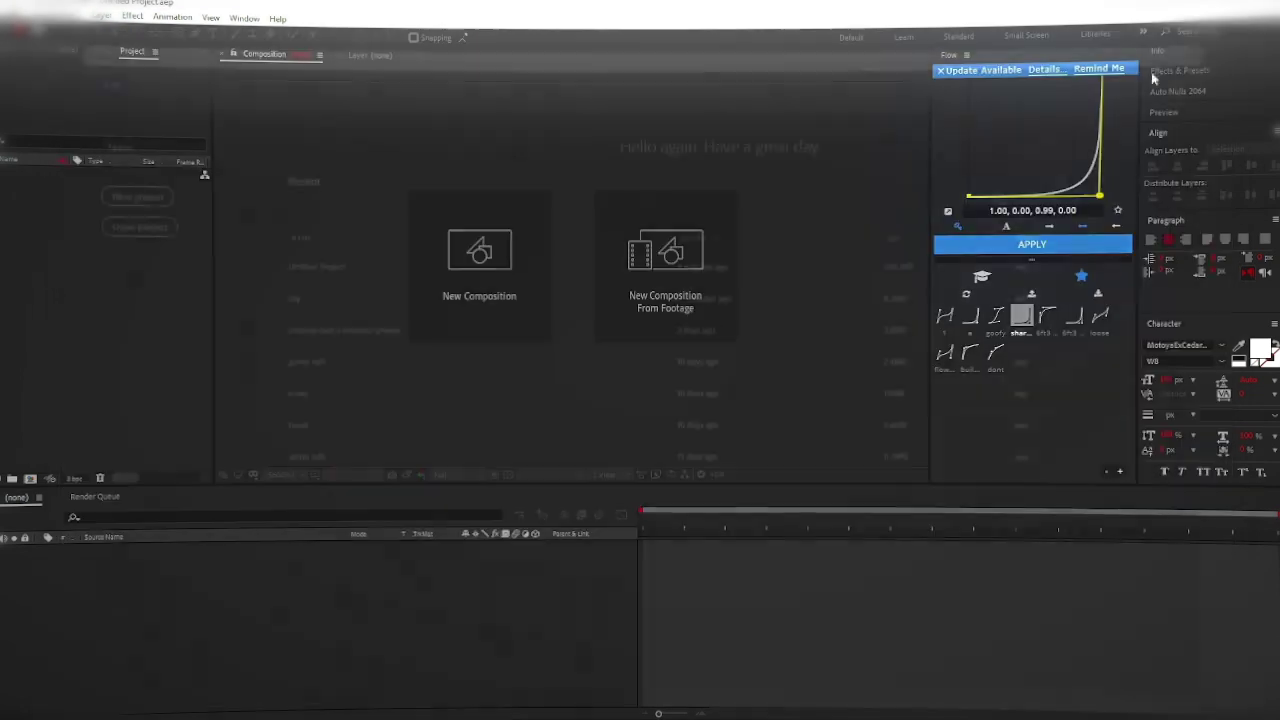
Dismiss the Home screen and open the uwu2x.jsx panel from the Window menu
click(1214, 56)
click(243, 19)
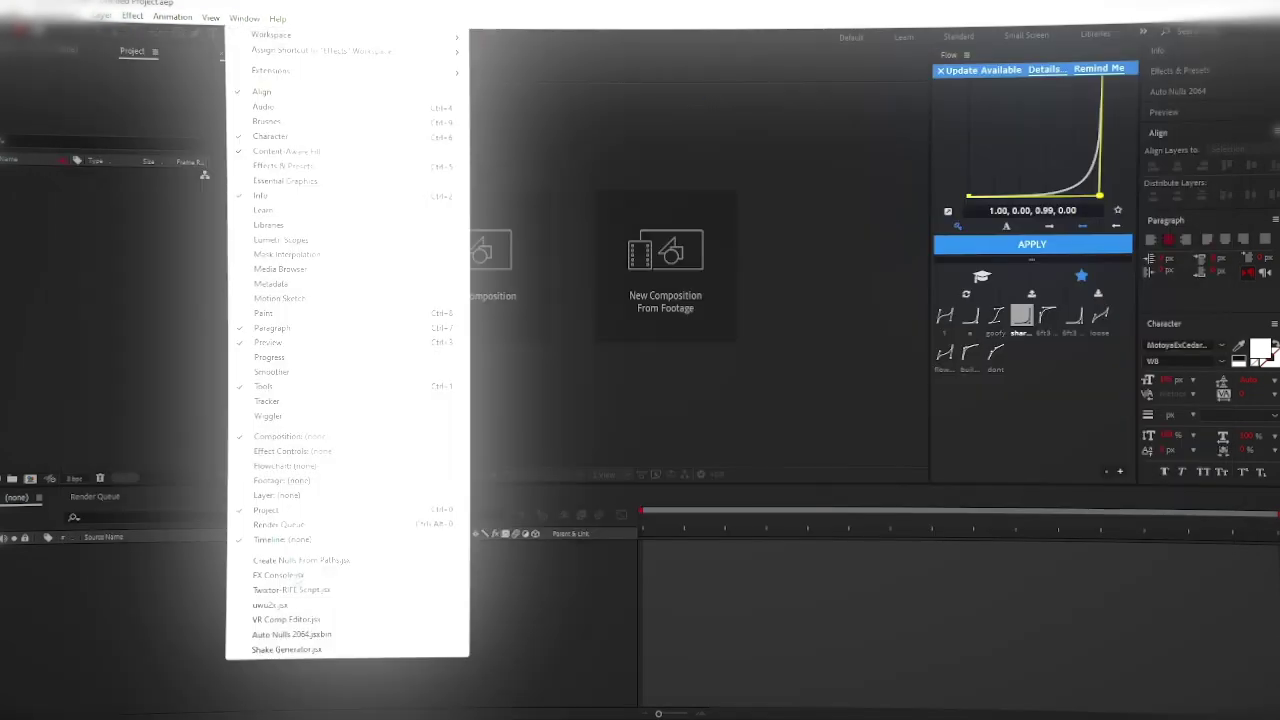
click(288, 606)
In uwu2x Settings, set the Render folder to /c/afterfx/edits
click(974, 241)
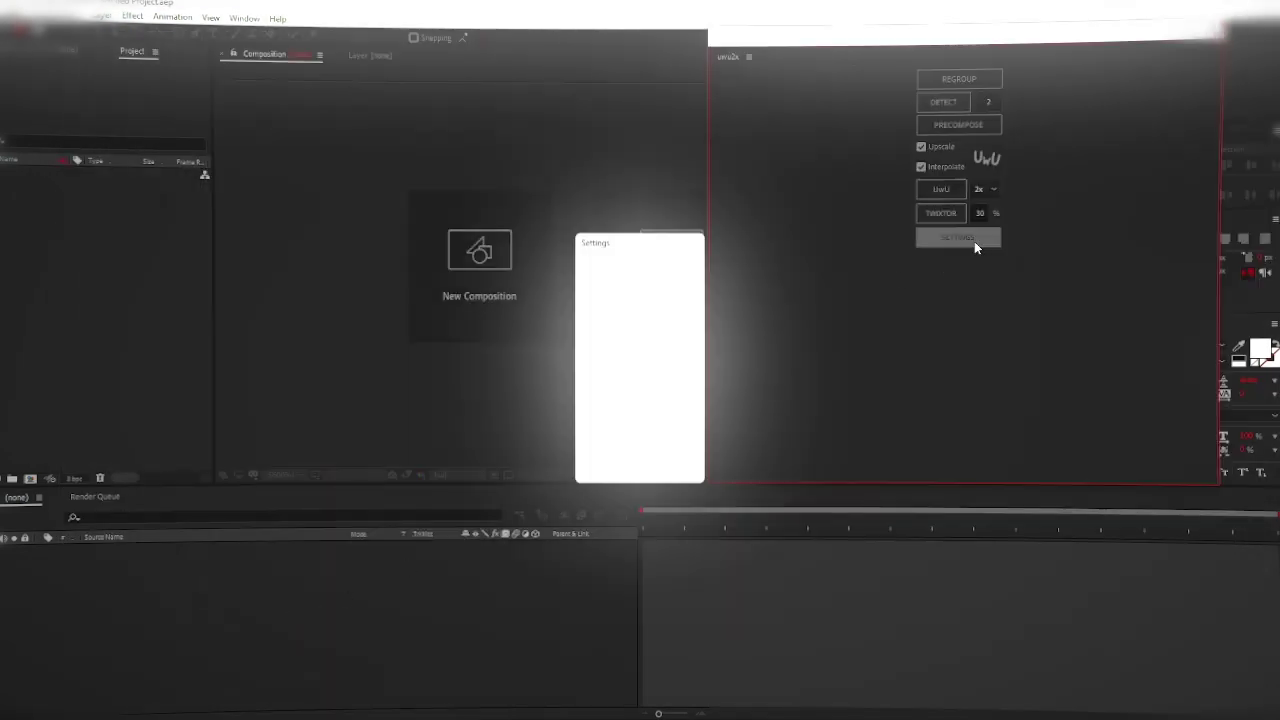
click(630, 286)
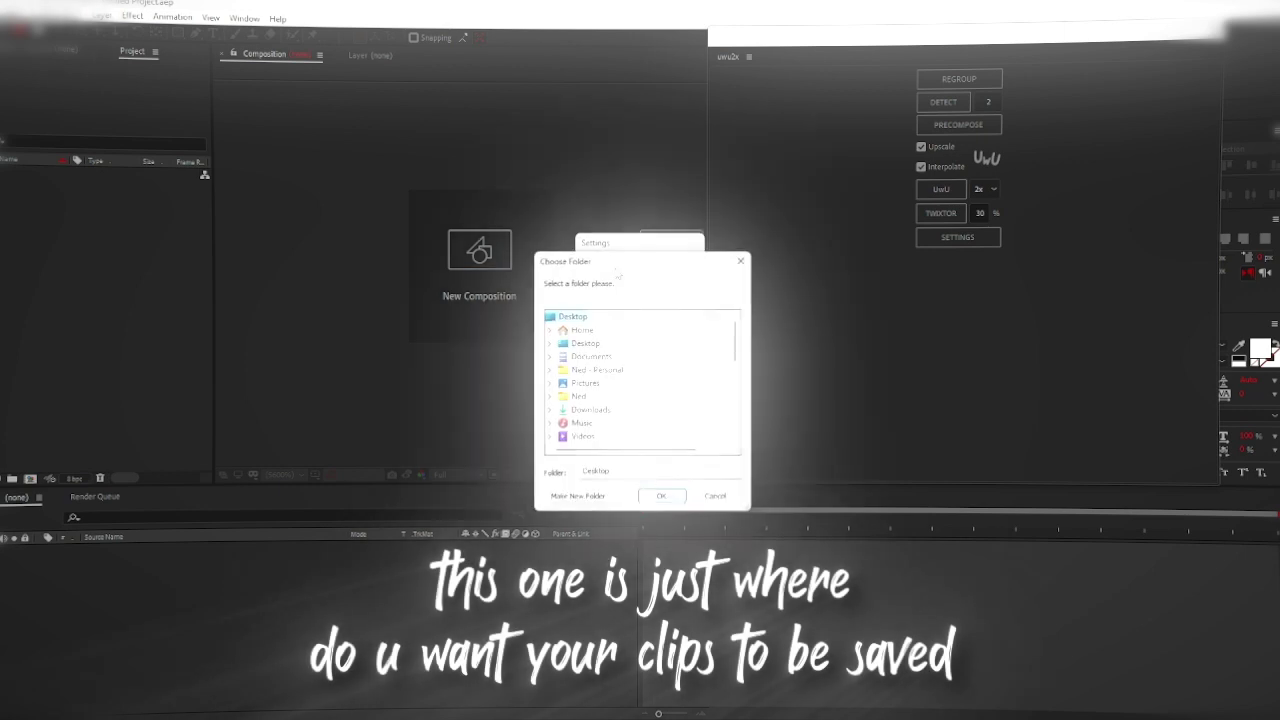
drag(603, 244, 900, 170)
scroll(946, 300, up, 5)
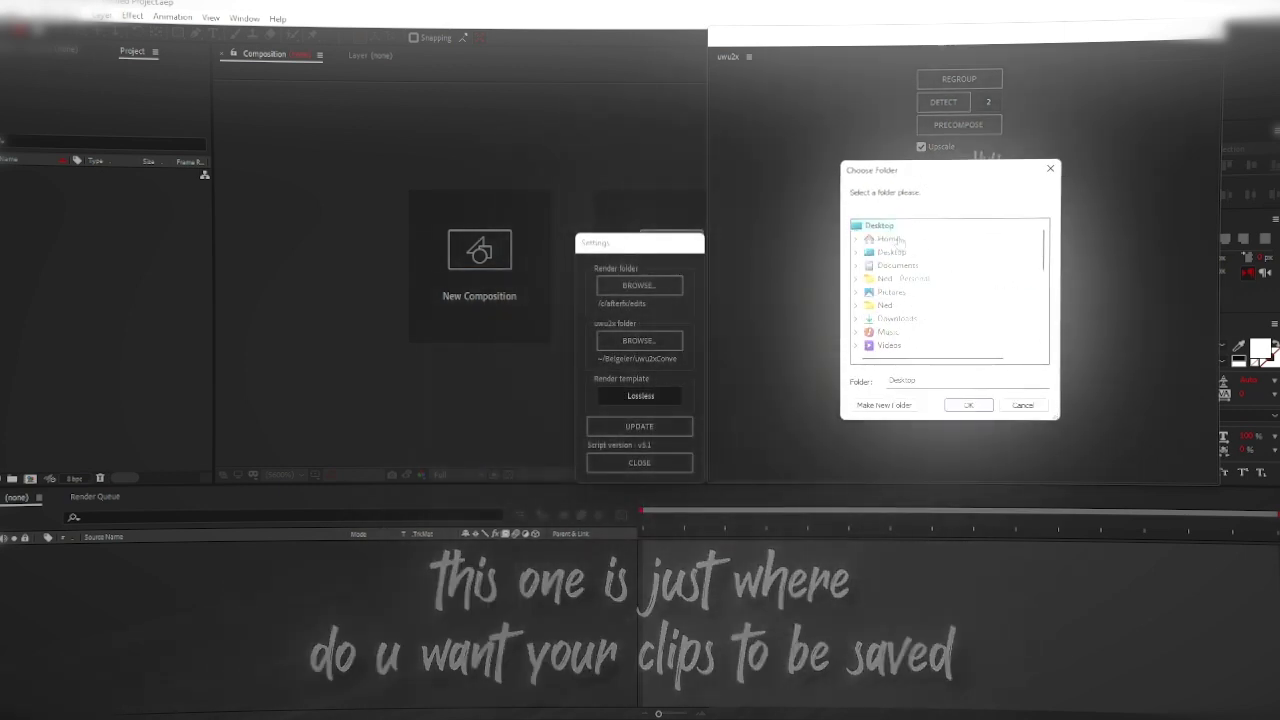
scroll(946, 307, down, 5)
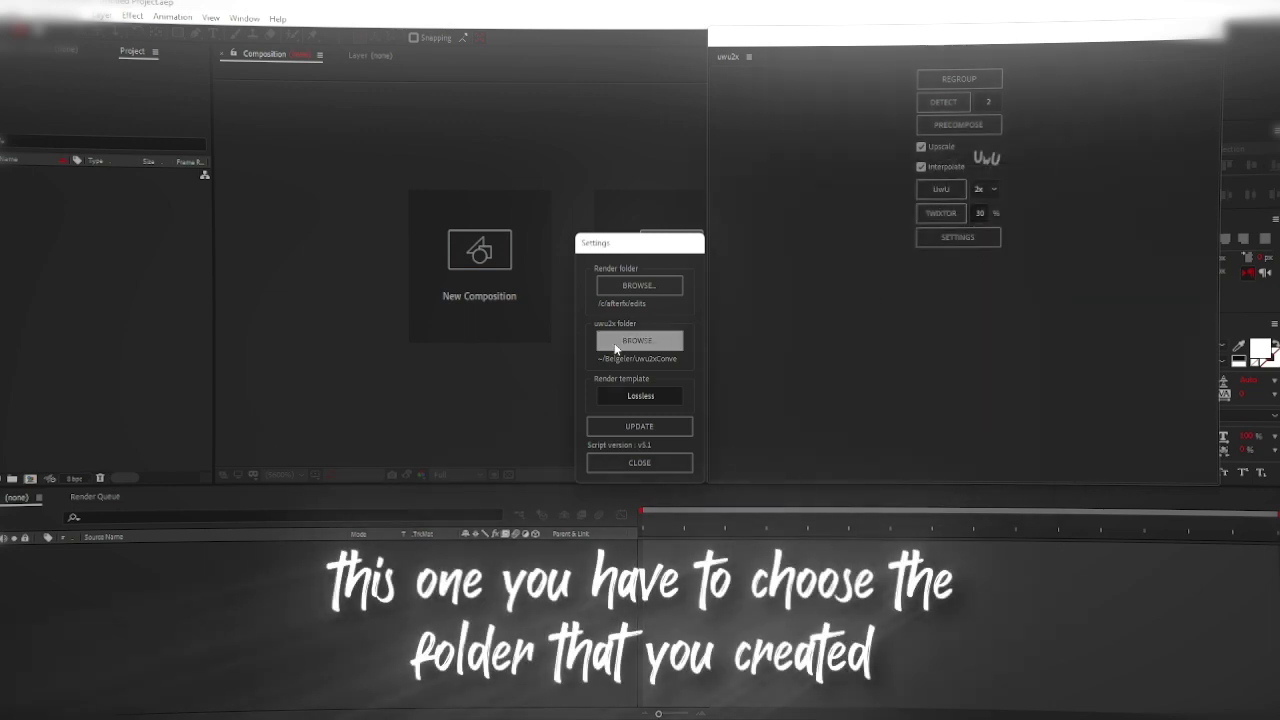
Point the uwu2x folder setting to Desktop > uwu2x > uwu2xConverter and close Settings
click(647, 344)
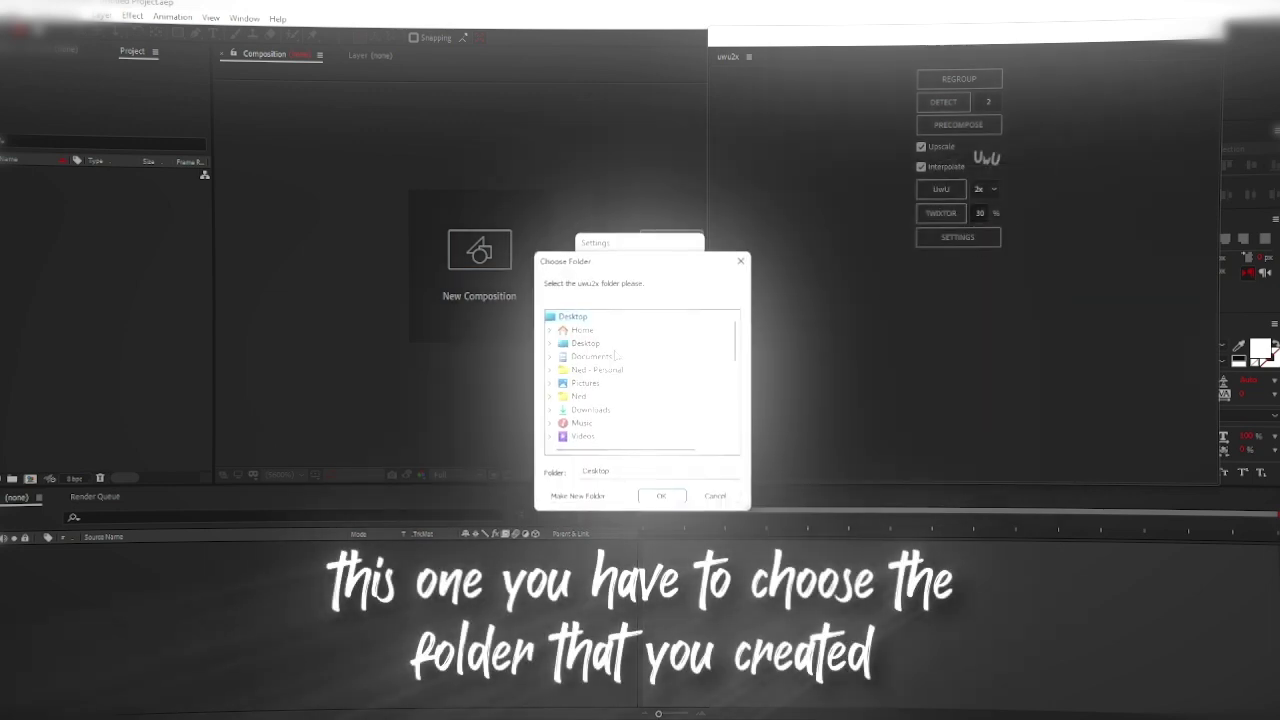
scroll(612, 365, down, 3)
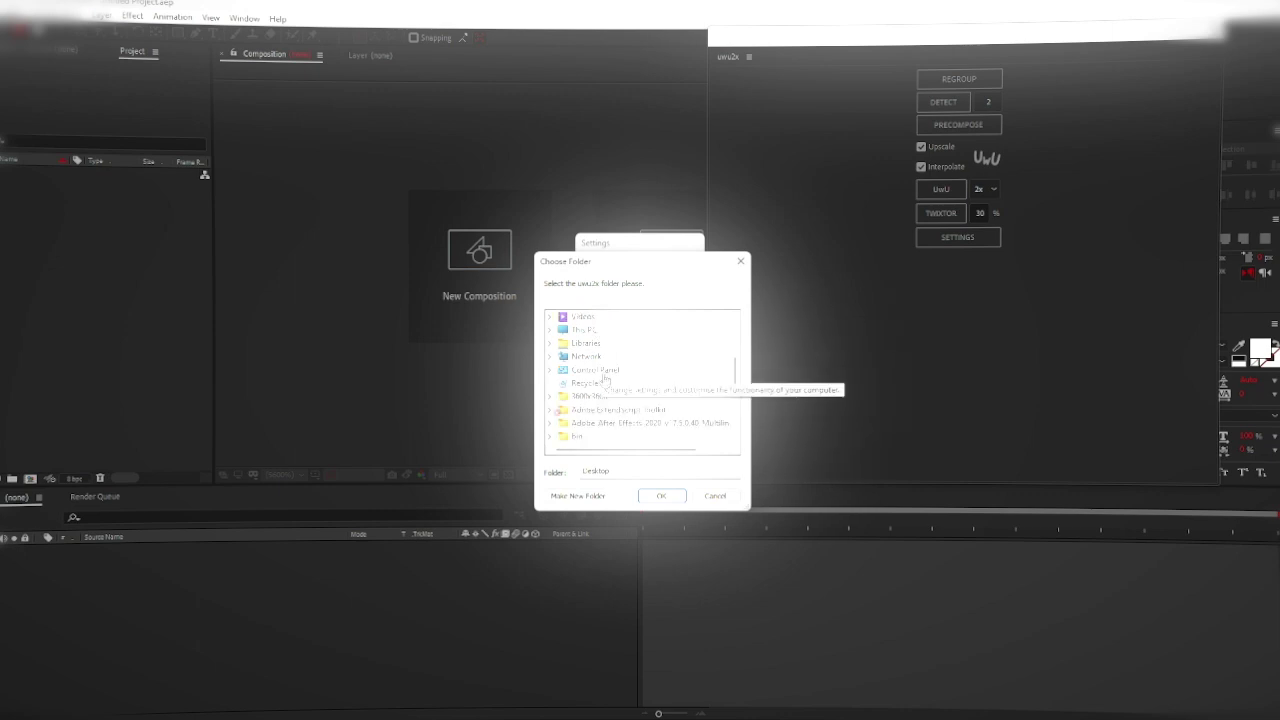
scroll(605, 378, down, 5)
double_click(575, 410)
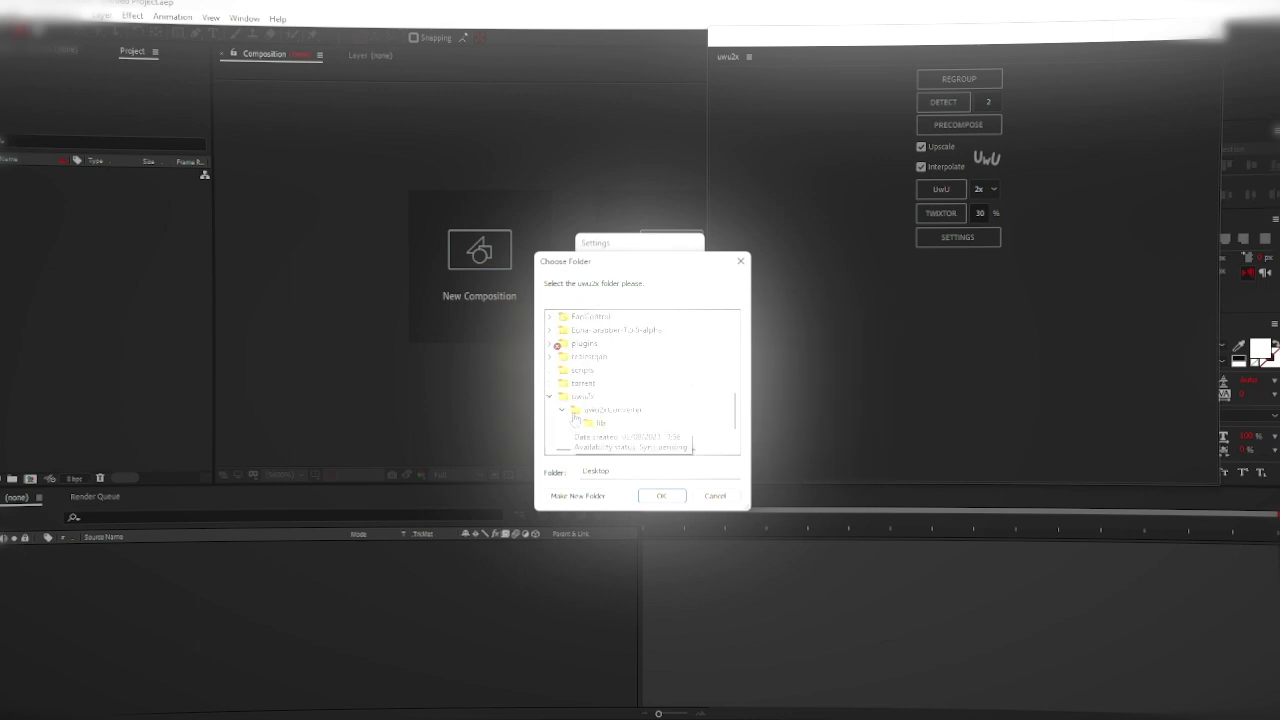
click(622, 404)
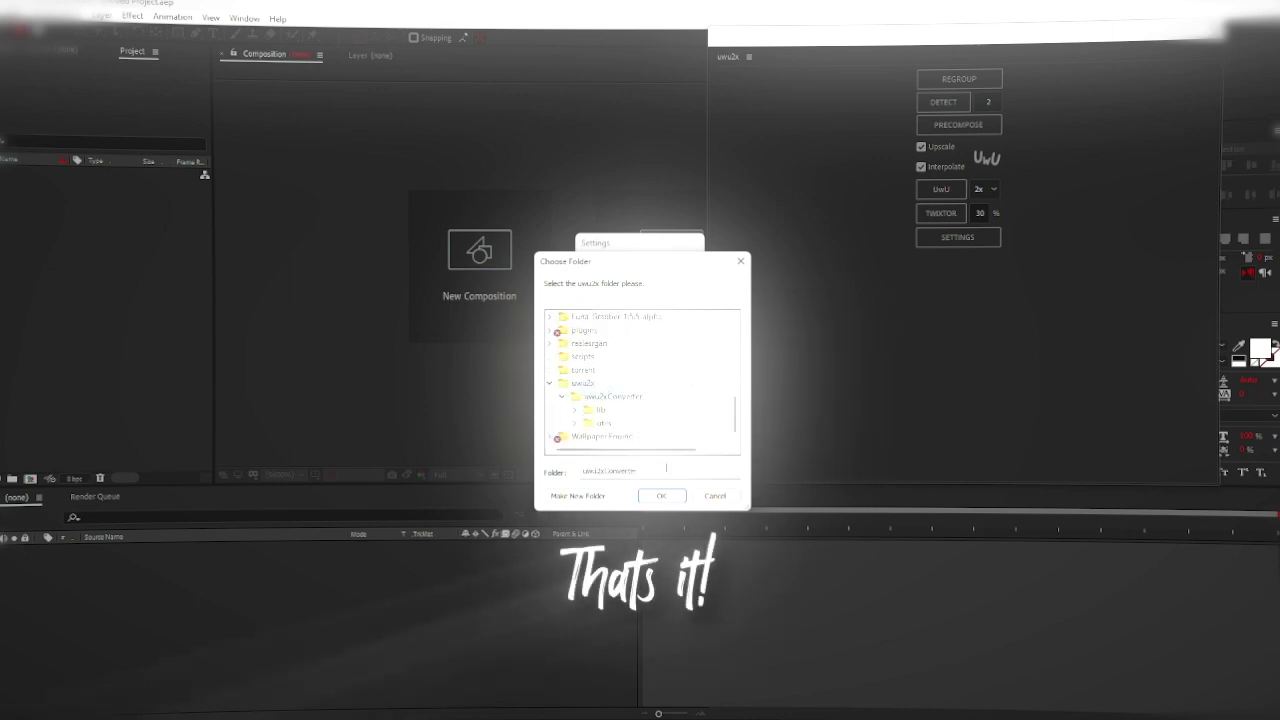
click(670, 500)
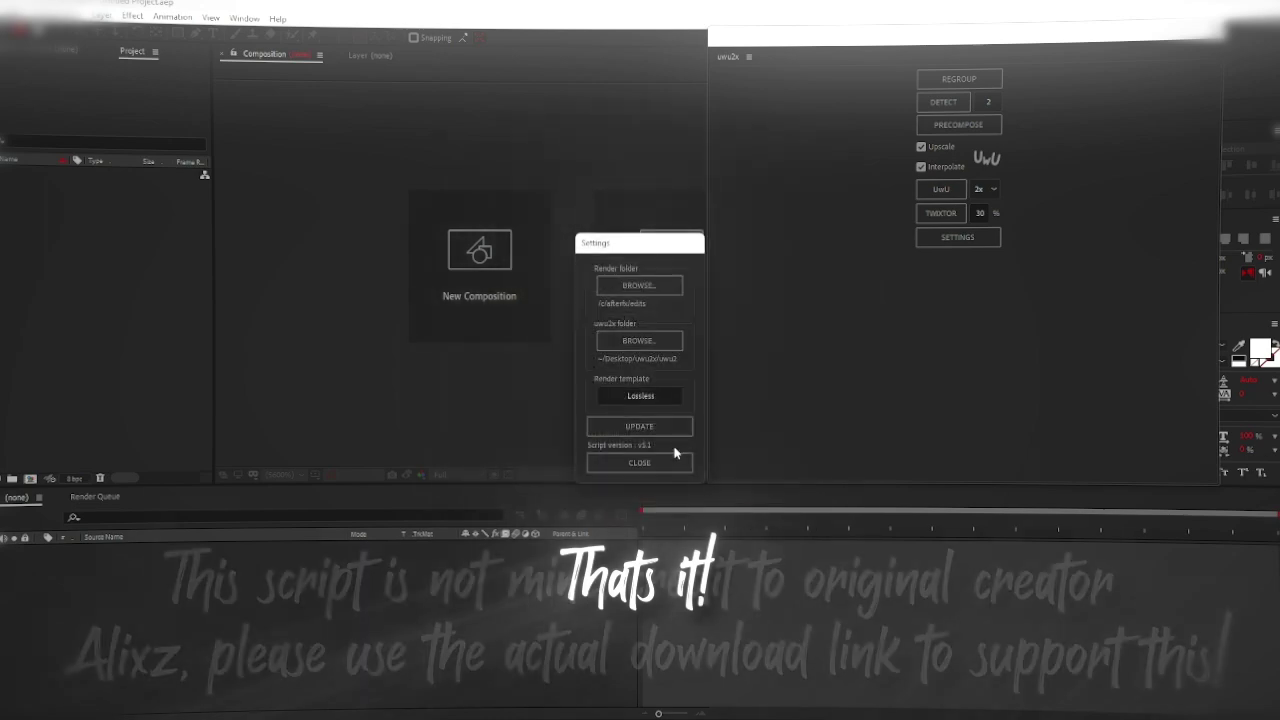
click(673, 465)
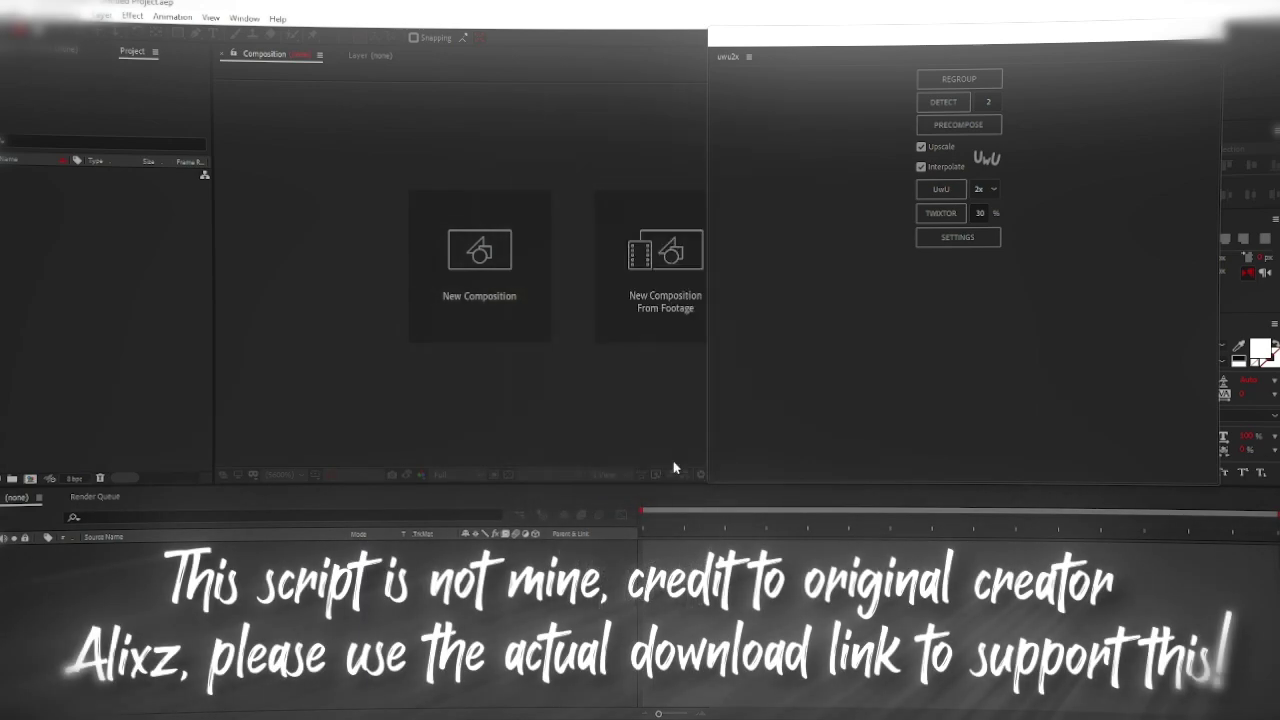